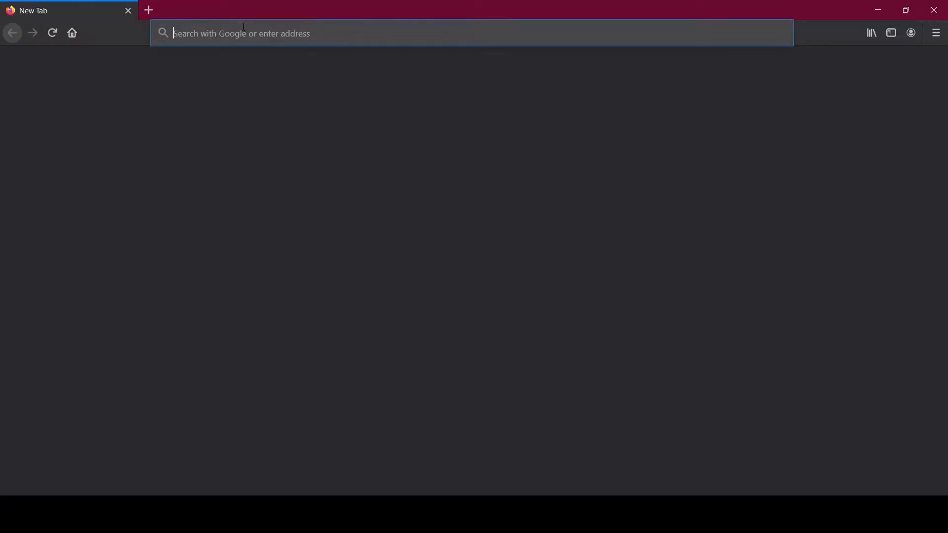
# Step: Search Google for 'hosting' in the new tab
pyautogui.click(215, 31)
pyautogui.click(96, 171)
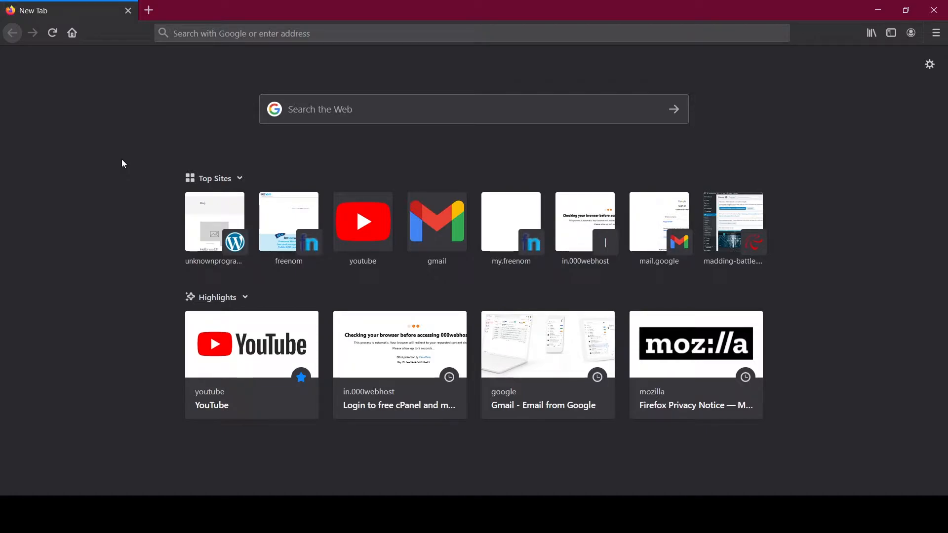
pyautogui.click(317, 100)
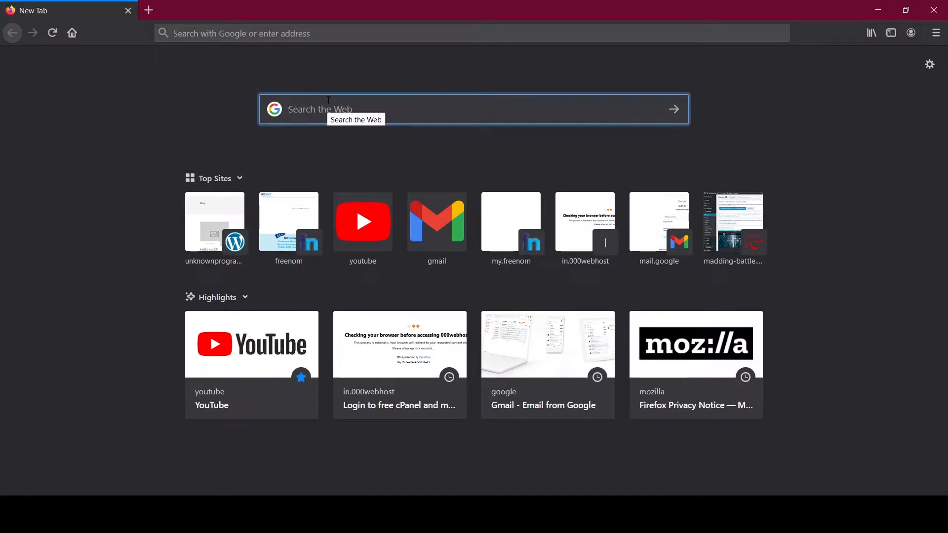
pyautogui.write('hosting')
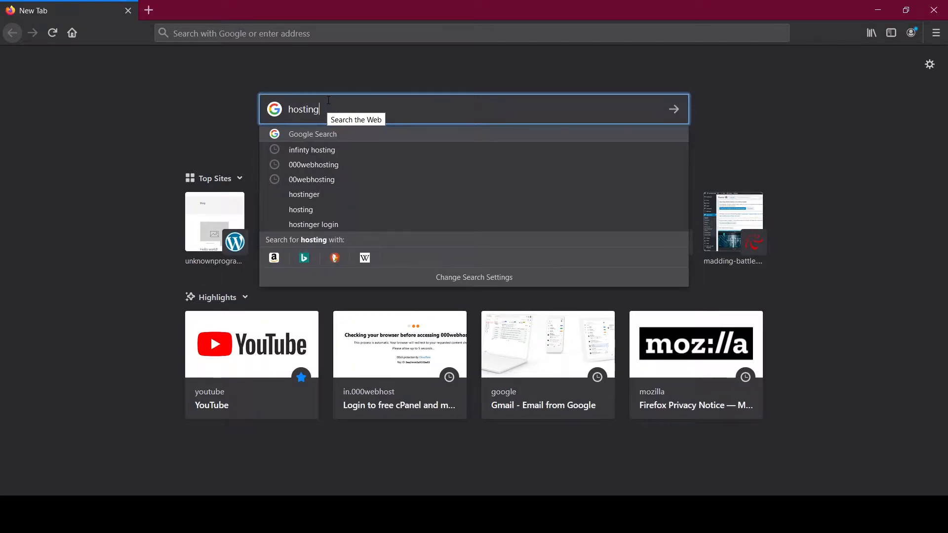
pyautogui.press('Return')
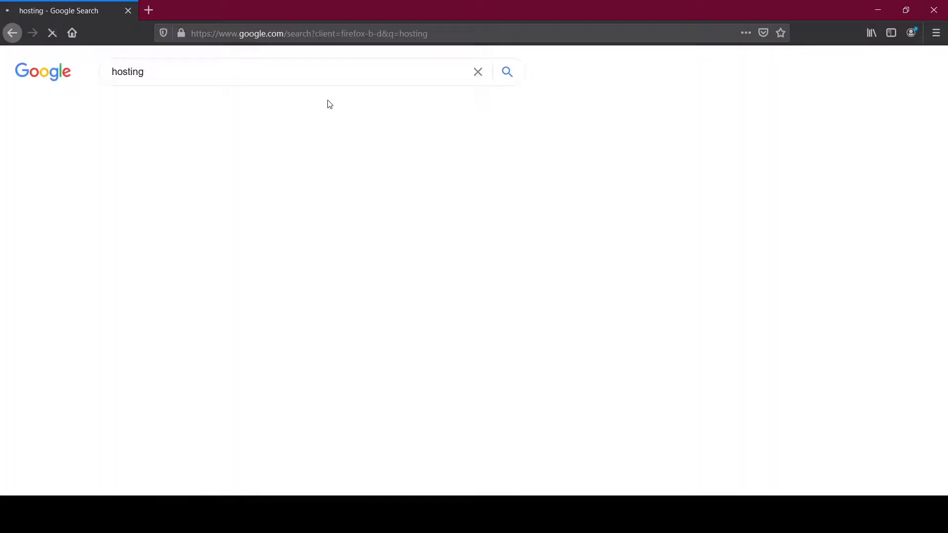
# Step: Replace the query and search for 000webhosting using the suggestion
pyautogui.click(184, 69)
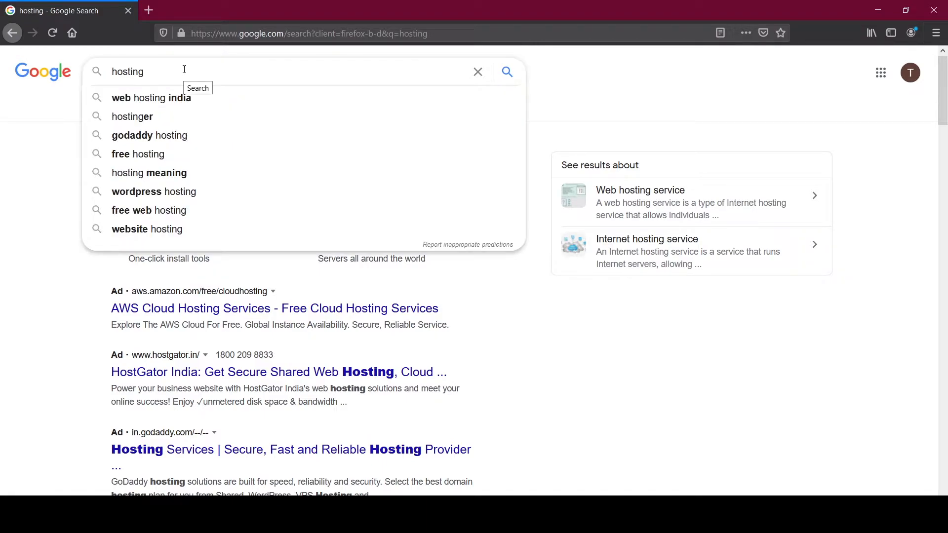
pyautogui.press('BackSpace')
pyautogui.press('BackSpace')
pyautogui.press('BackSpace')
pyautogui.press('BackSpace')
pyautogui.press('BackSpace')
pyautogui.press('BackSpace')
pyautogui.press('BackSpace')
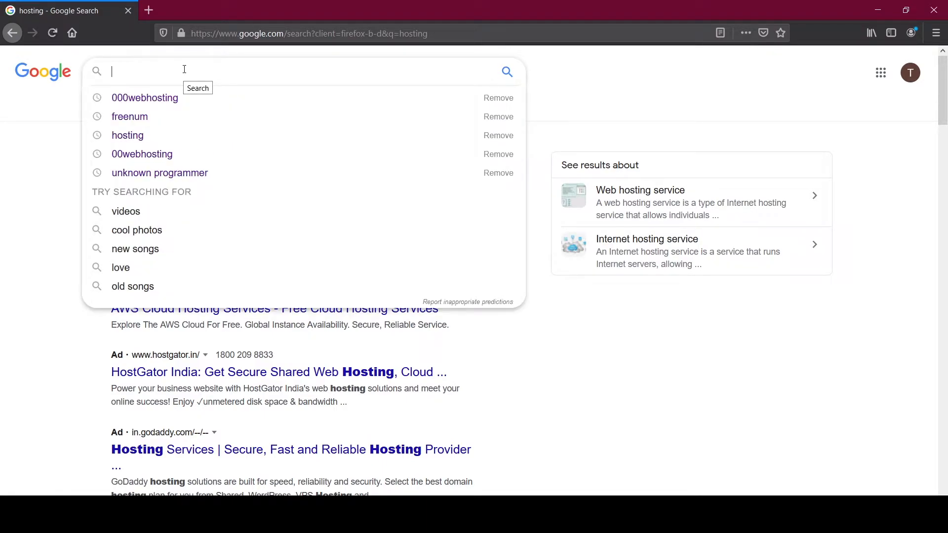
pyautogui.write('0000')
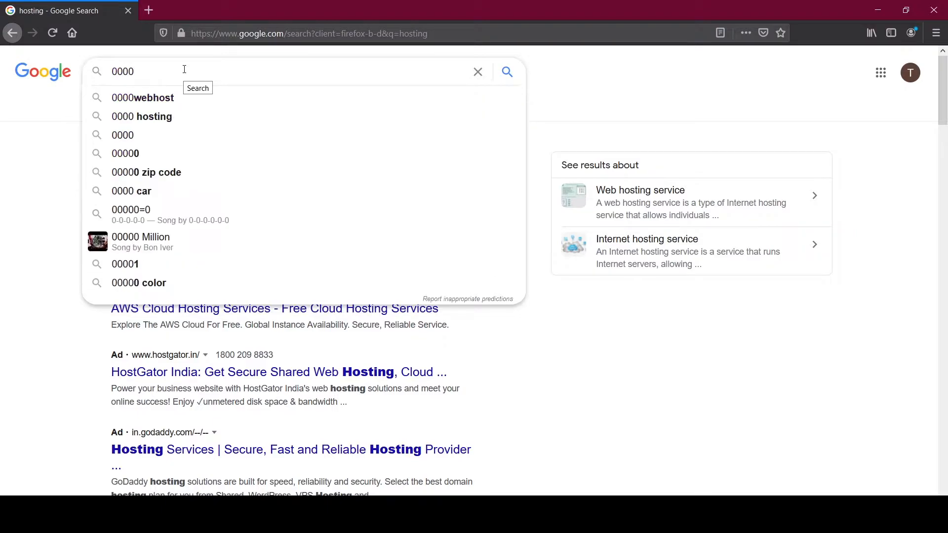
pyautogui.press('BackSpace')
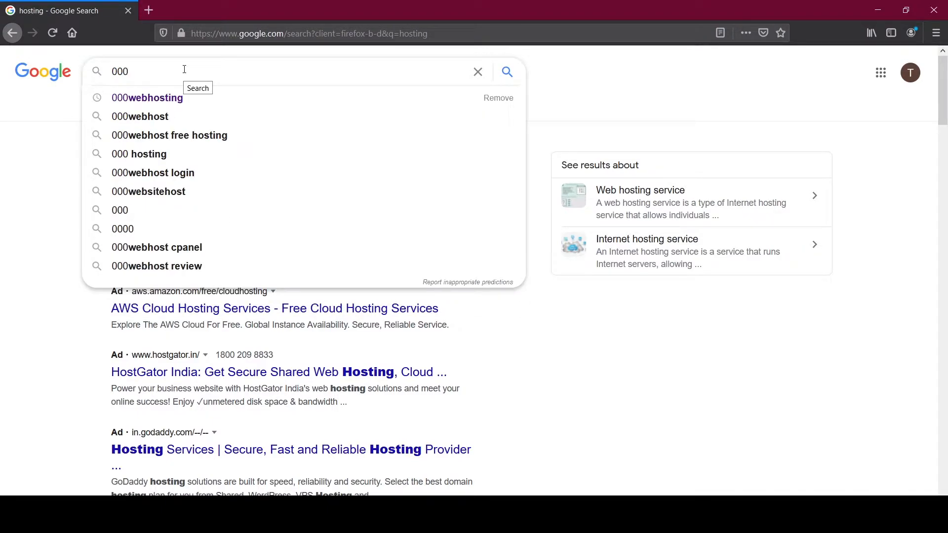
pyautogui.press('Down')
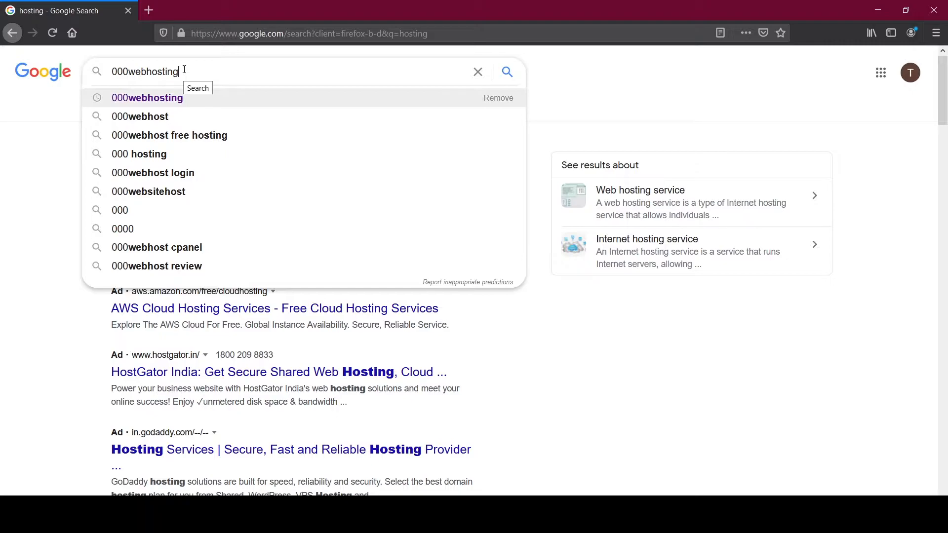
pyautogui.press('Return')
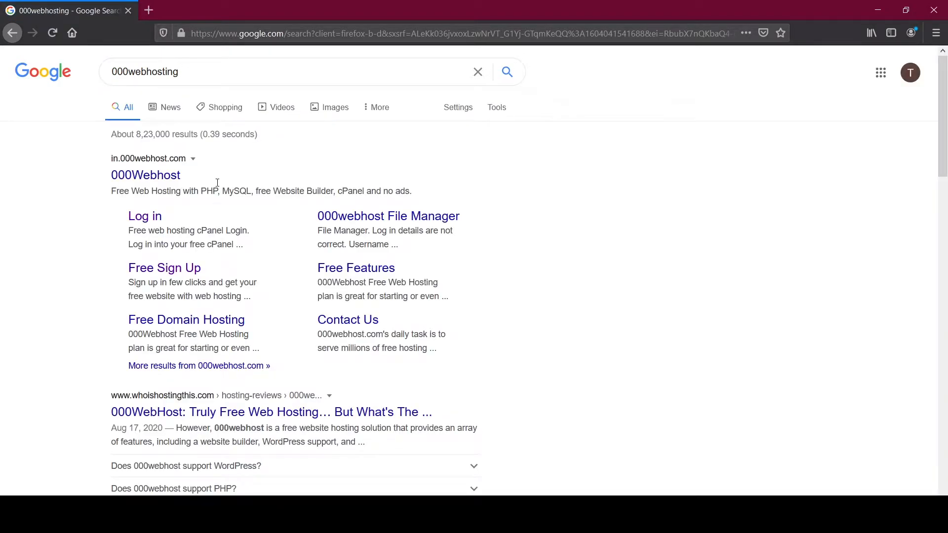
# Step: Open a new tab and go to Freenom's My Domains list
pyautogui.click(148, 9)
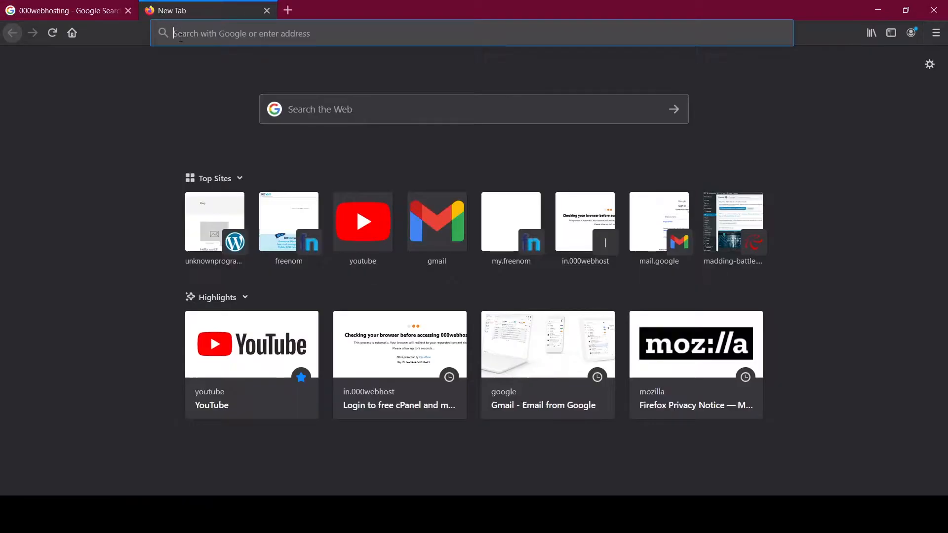
pyautogui.click(330, 109)
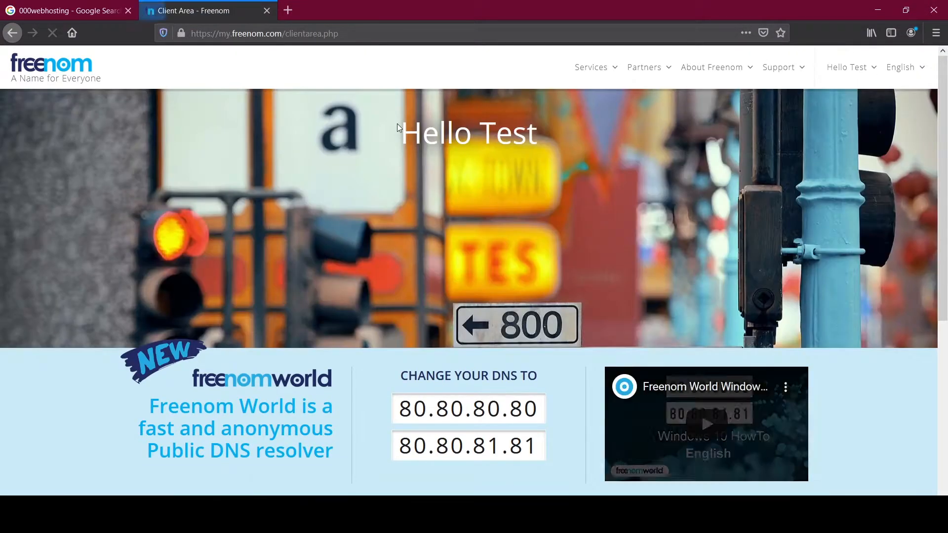
pyautogui.moveTo(599, 89)
pyautogui.click(595, 134)
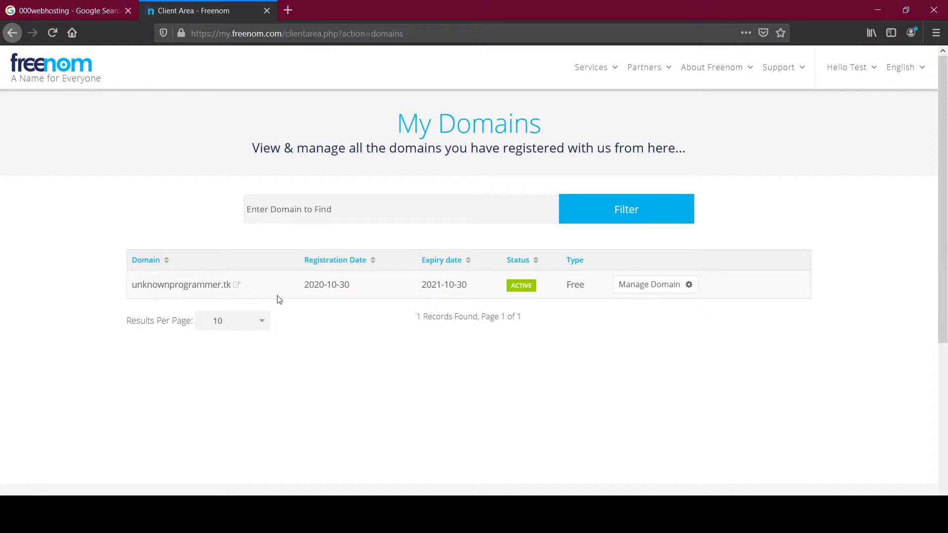
# Step: Open unknownprogrammer.tk in a new tab, then close that unavailable site's tab
pyautogui.moveTo(249, 287); pyautogui.dragTo(127, 290)
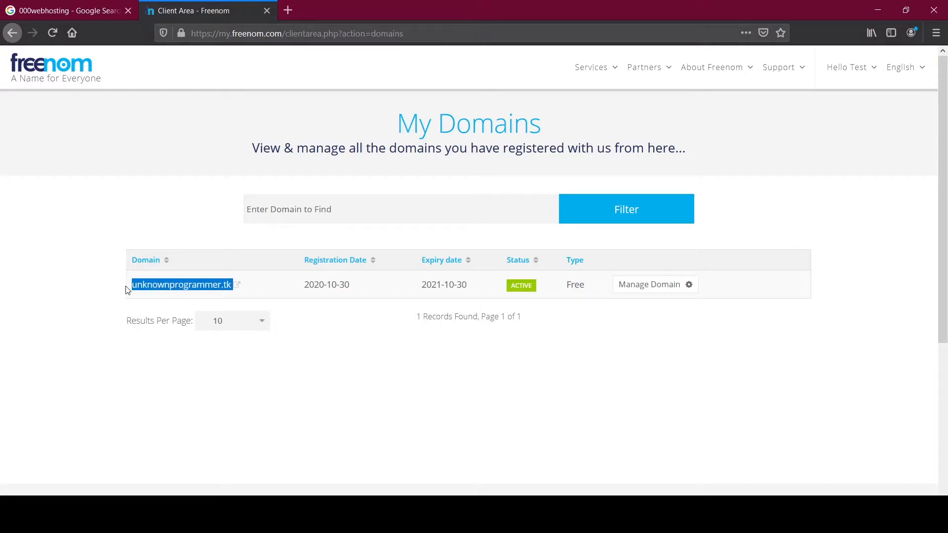
pyautogui.click(226, 290)
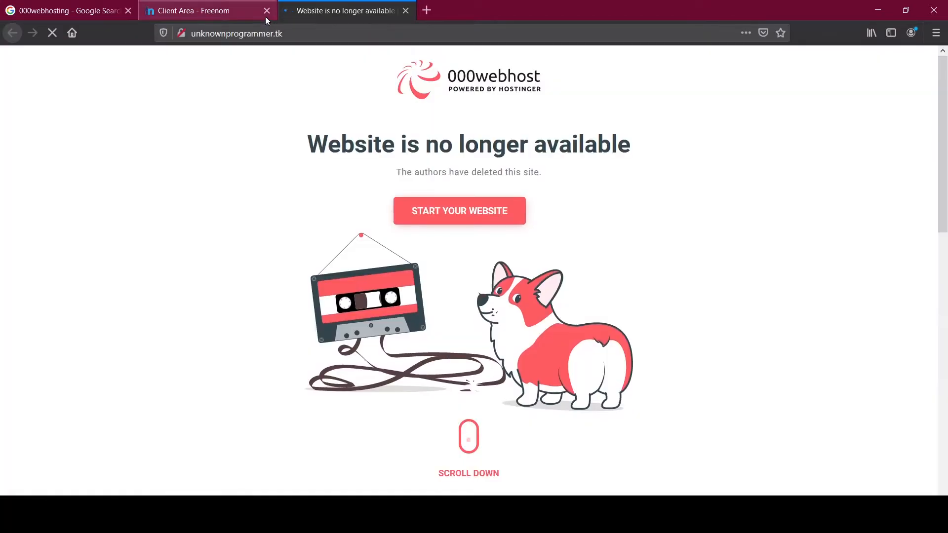
pyautogui.click(251, 10)
pyautogui.click(405, 11)
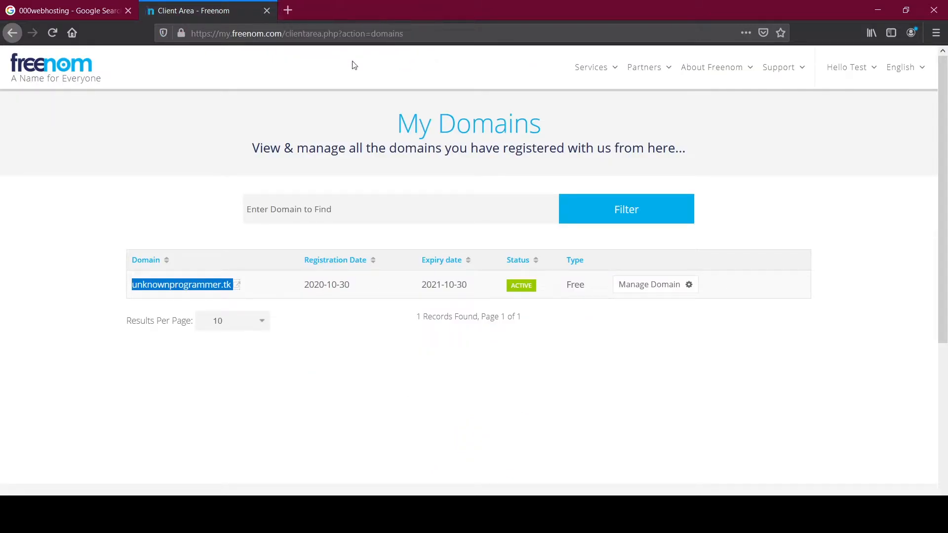
# Step: Go to Freenom's Register a New Domain page, then return to the 000webhosting results
pyautogui.click(593, 72)
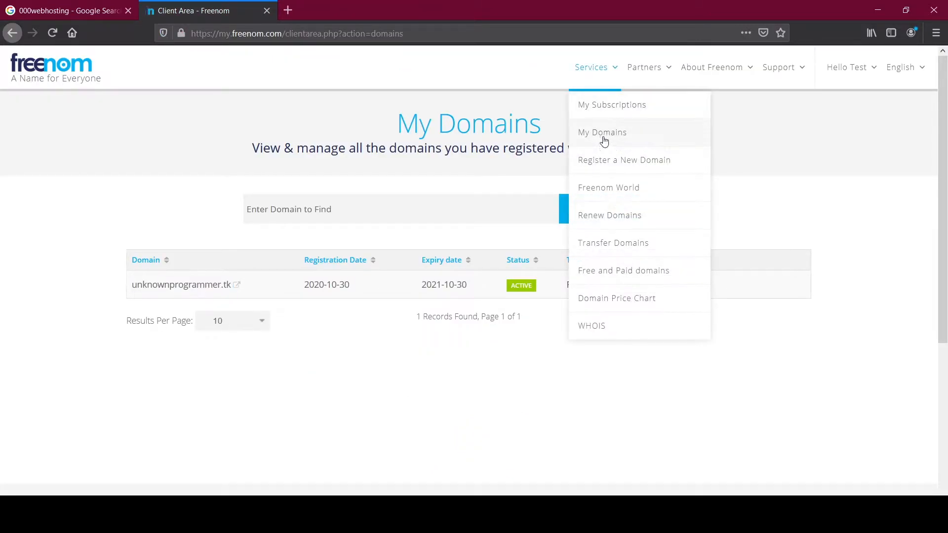
pyautogui.click(604, 134)
pyautogui.click(595, 70)
pyautogui.click(596, 164)
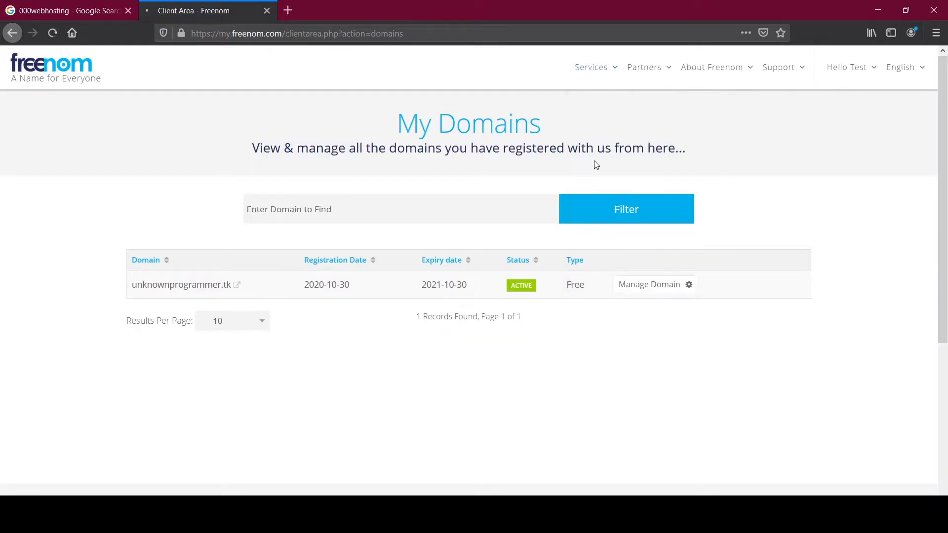
pyautogui.click(94, 12)
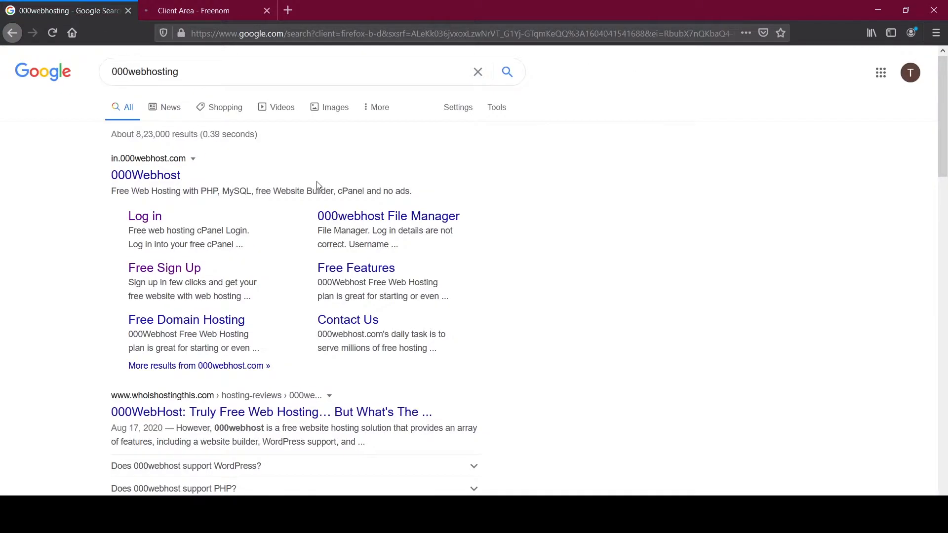
pyautogui.click(217, 9)
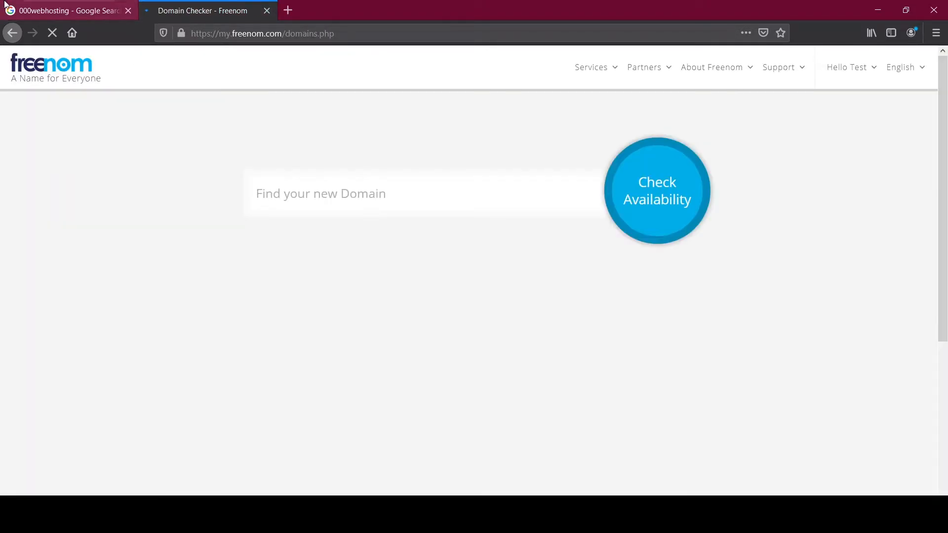
pyautogui.click(8, 5)
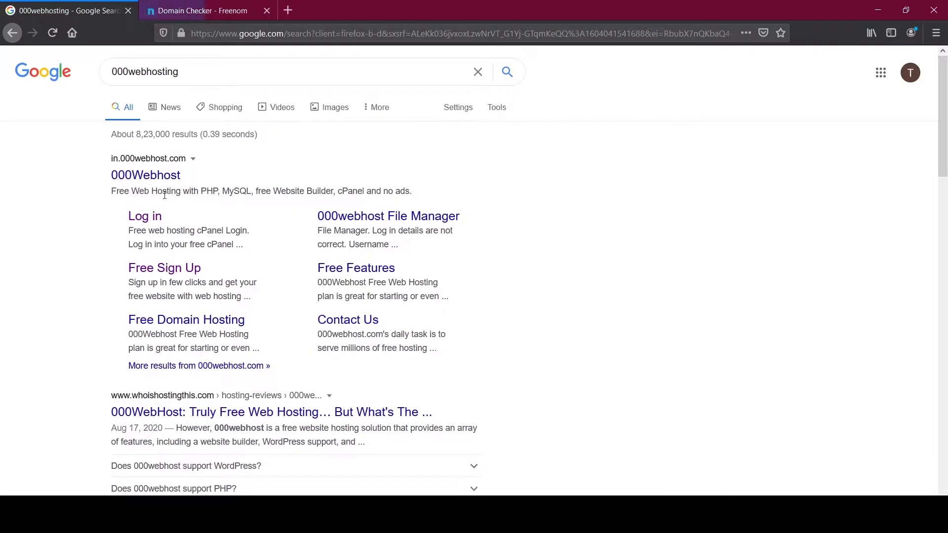
# Step: Open the 000webhost login page, dismiss the Hostinger banner, and log in with Google
pyautogui.click(144, 217)
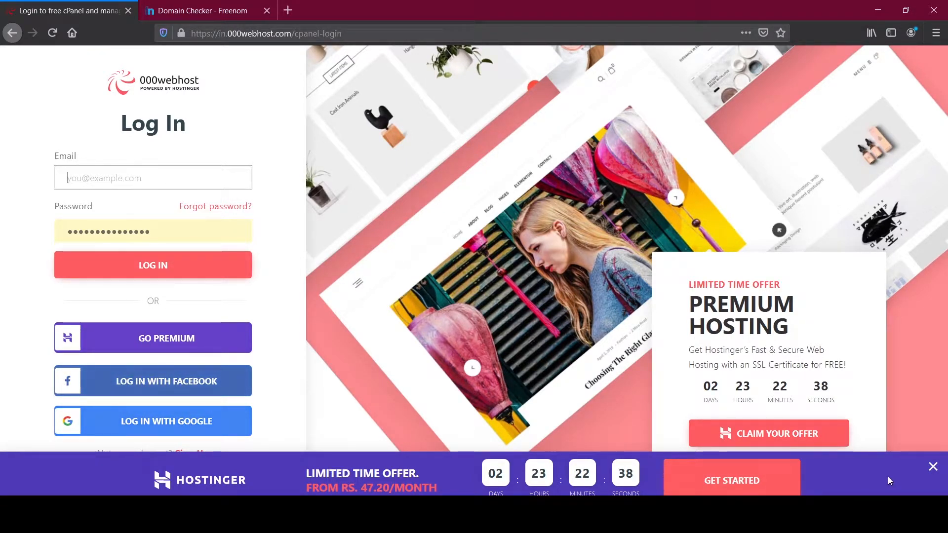
pyautogui.click(933, 466)
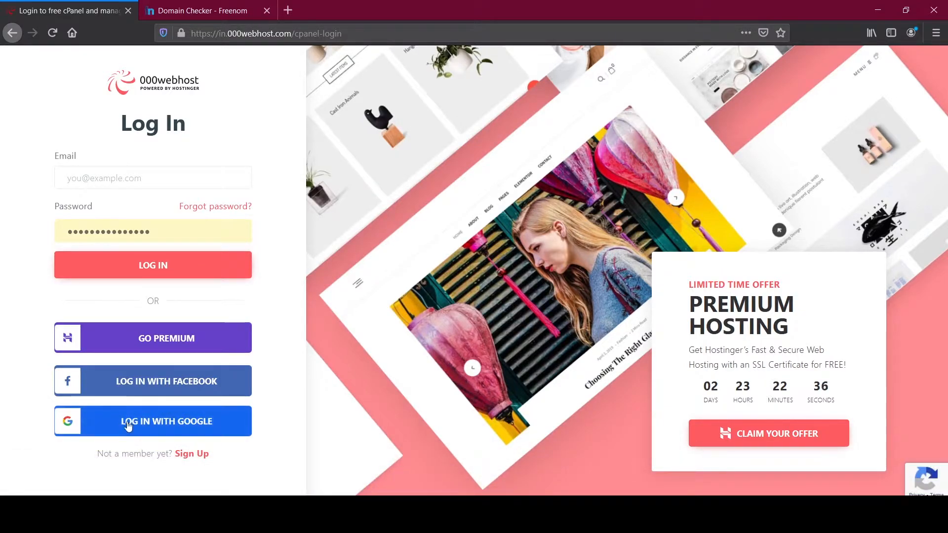
pyautogui.click(172, 429)
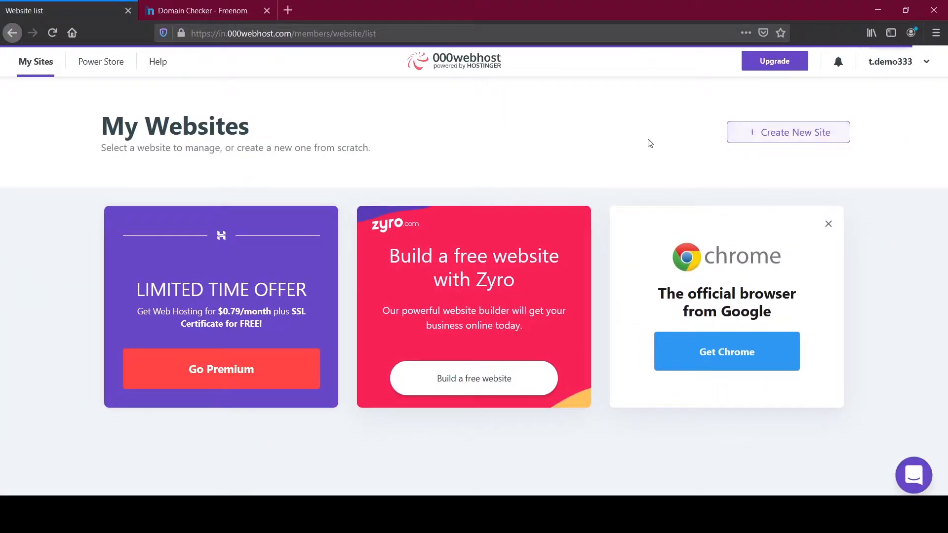
# Step: Create the website abcd000abcd with a custom 8-character password, declining Firefox's save-login prompt
pyautogui.click(758, 143)
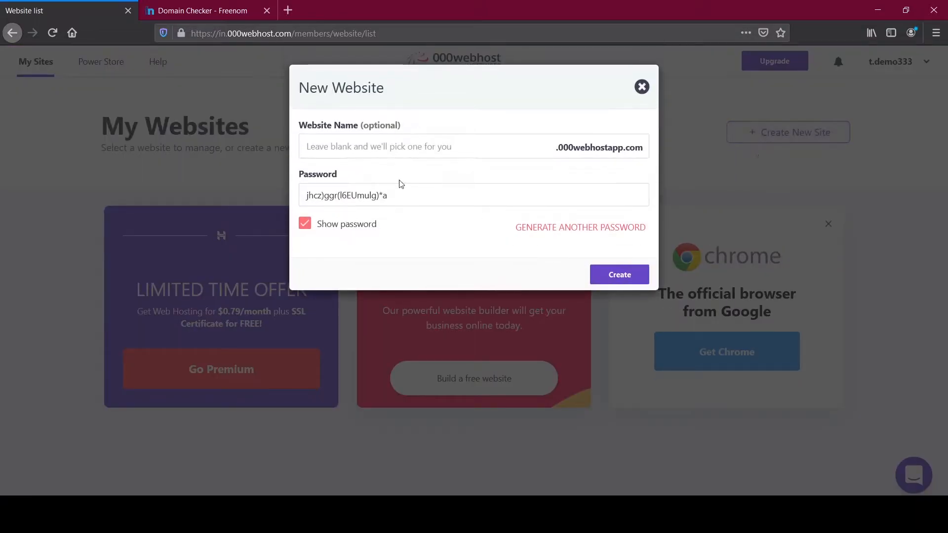
pyautogui.click(387, 149)
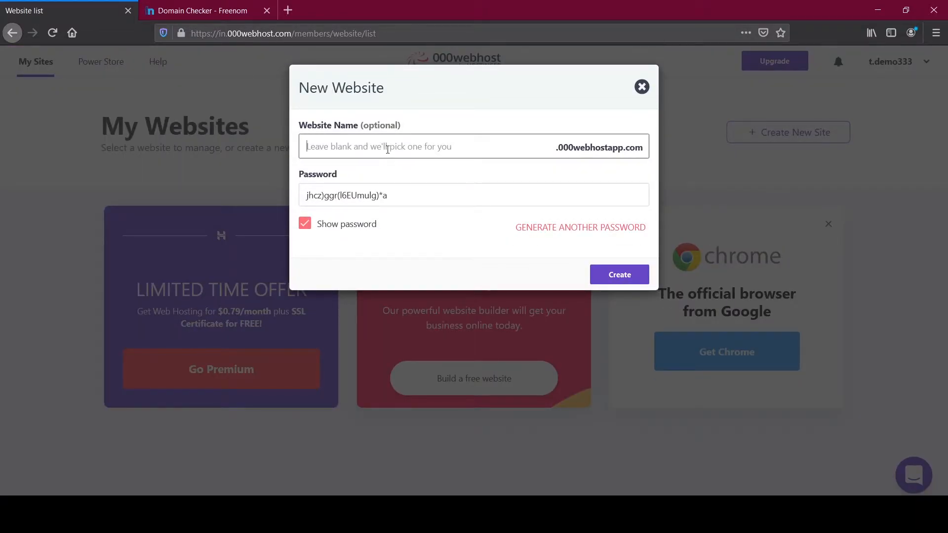
pyautogui.write('abcd000abcd')
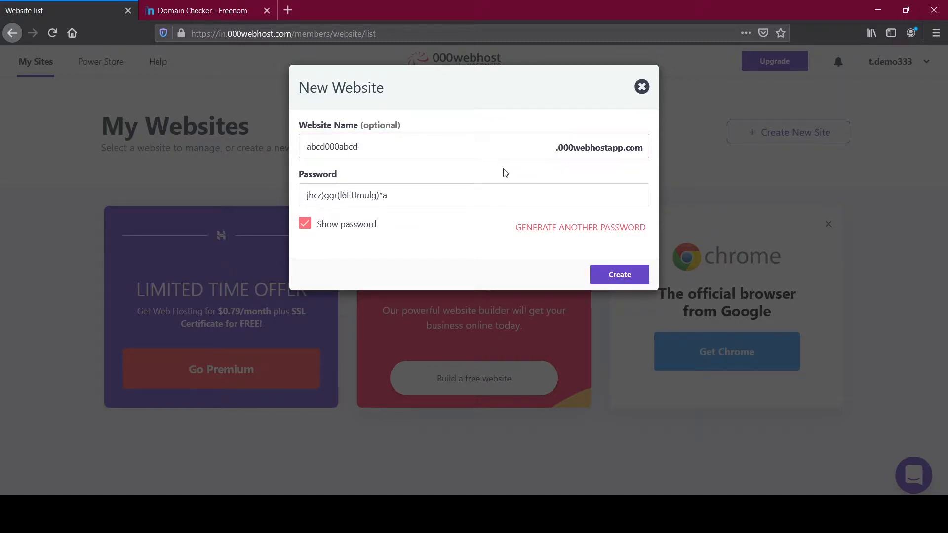
pyautogui.tripleClick(419, 197)
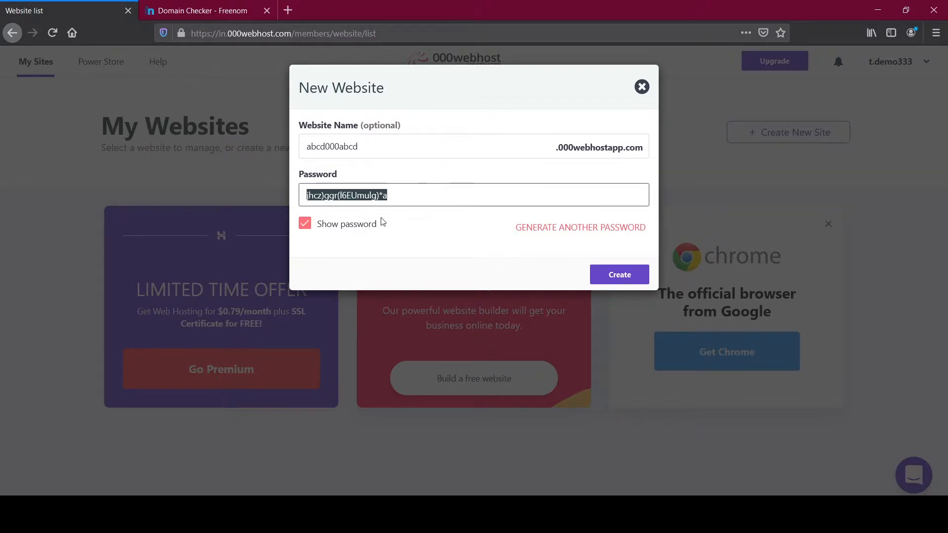
pyautogui.click(319, 224)
pyautogui.tripleClick(446, 205)
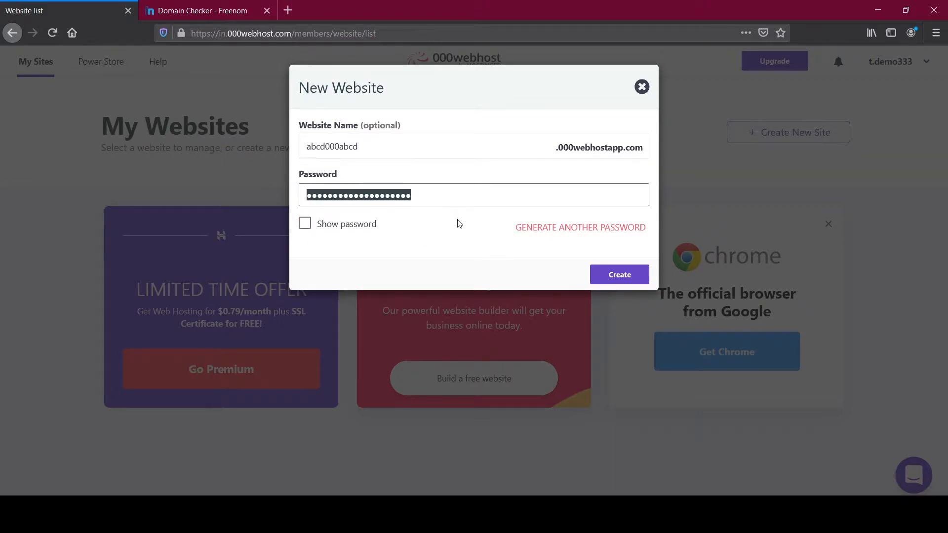
pyautogui.write('••')
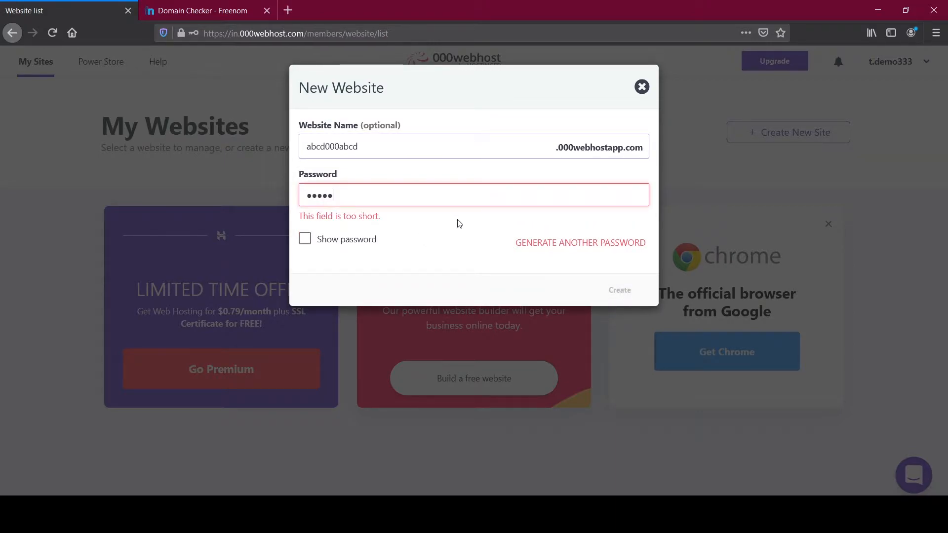
pyautogui.write('•')
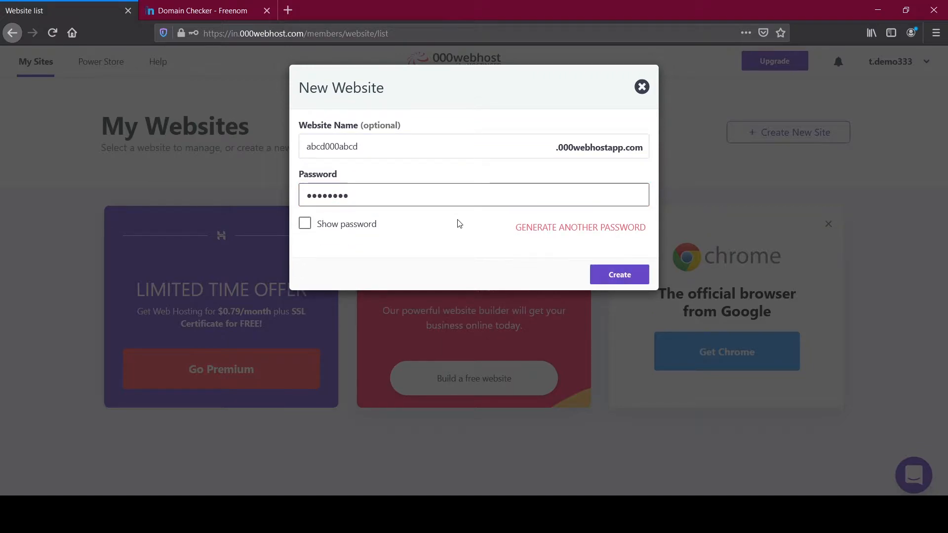
pyautogui.click(612, 275)
pyautogui.click(271, 141)
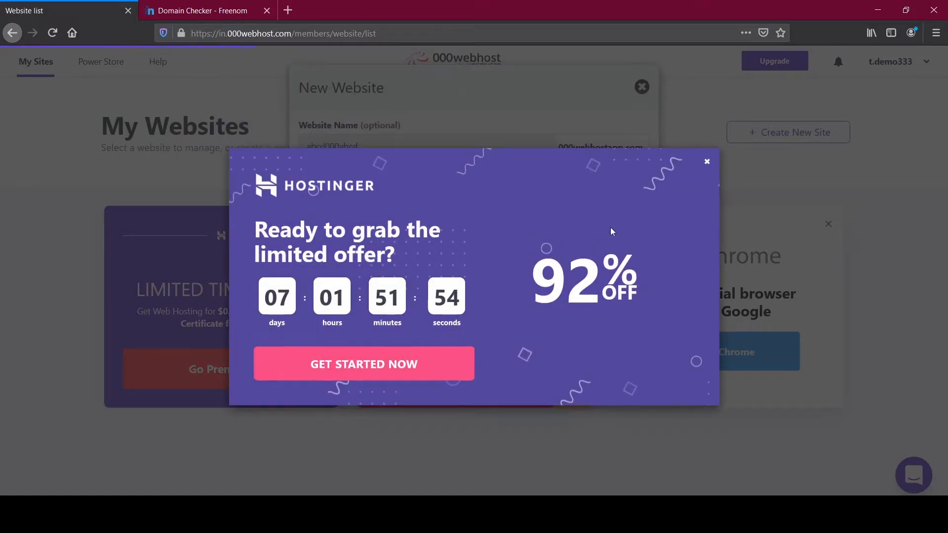
# Step: Close the Hostinger offer popup so abcd000abcd's Build a Website page shows
pyautogui.click(707, 164)
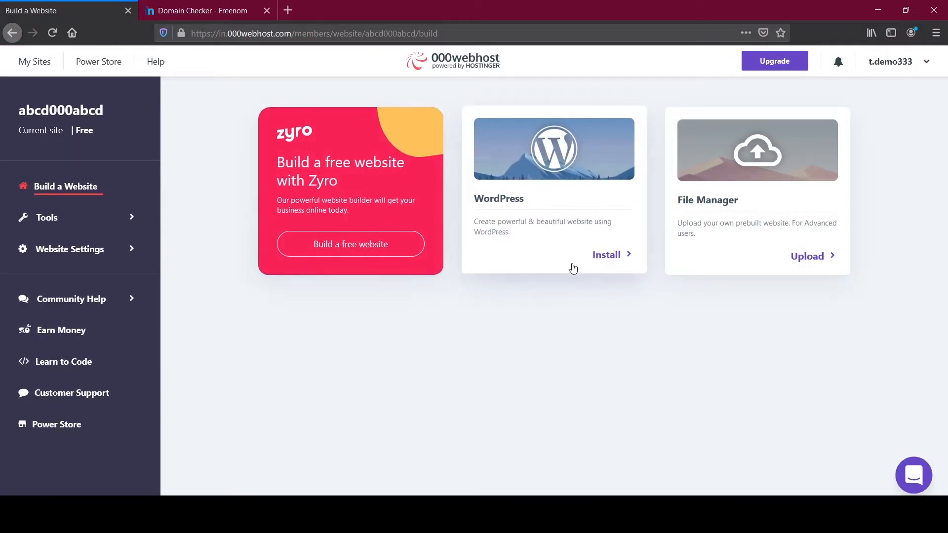
# Step: Look at the WordPress install form and File Manager, then return to Build a Website
pyautogui.moveTo(465, 199); pyautogui.dragTo(542, 203)
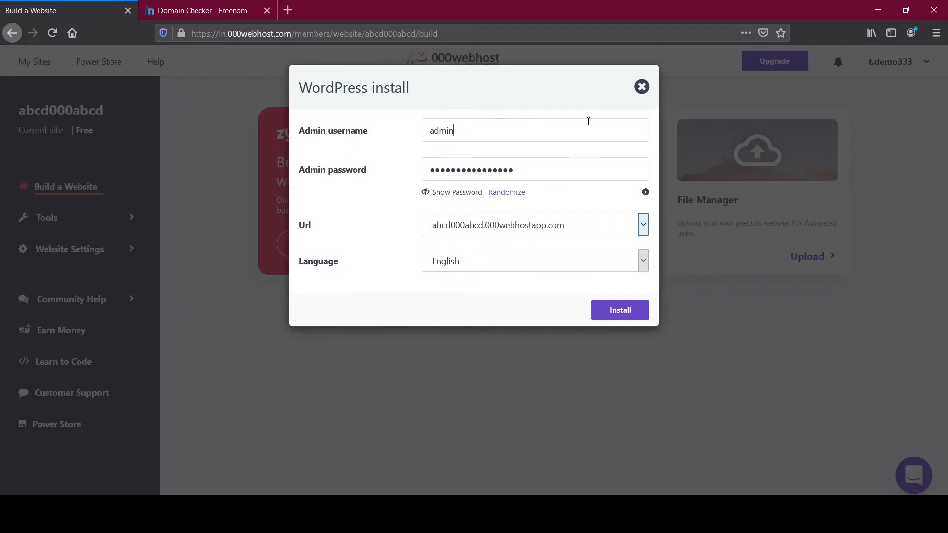
pyautogui.click(641, 87)
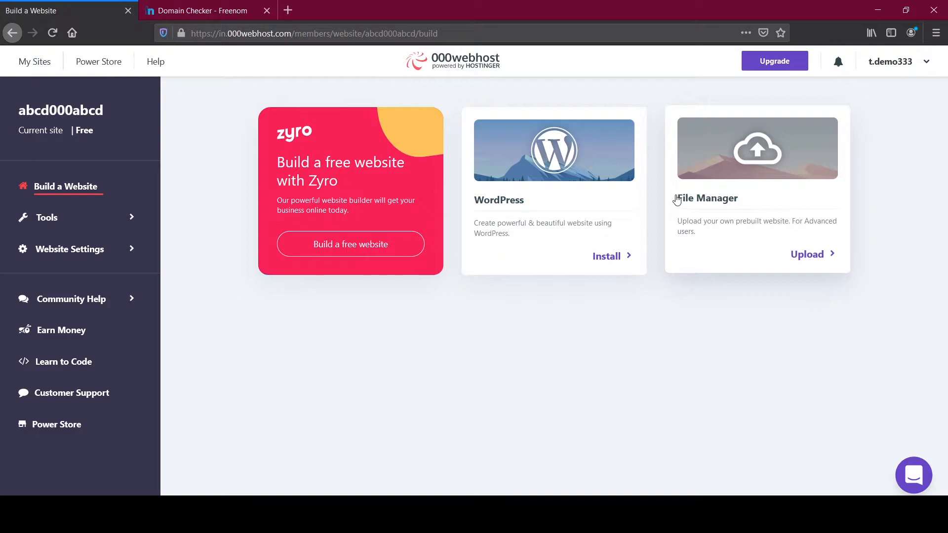
pyautogui.click(740, 200)
pyautogui.click(75, 9)
pyautogui.click(203, 7)
pyautogui.click(267, 10)
pyautogui.click(29, 10)
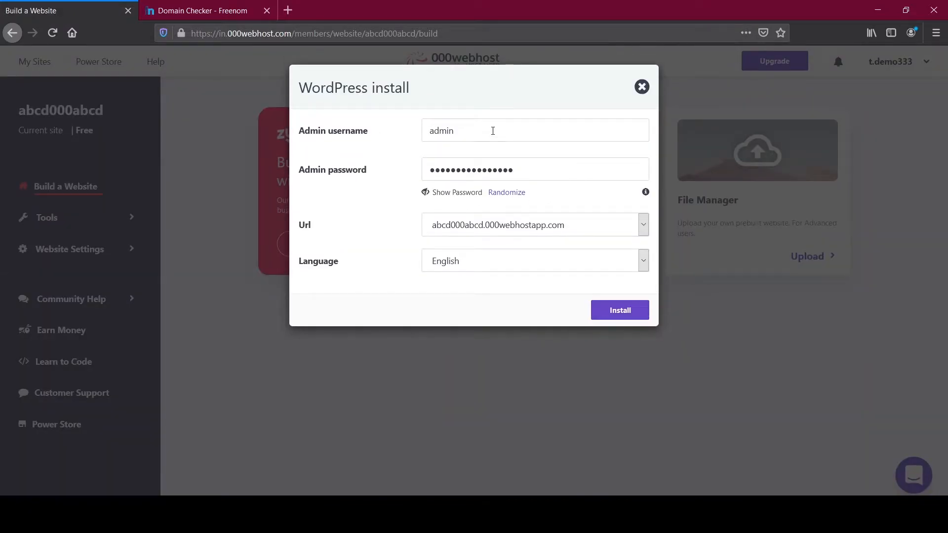
# Step: Replace the WordPress admin password with a newly chosen one
pyautogui.click(493, 131)
pyautogui.click(544, 171)
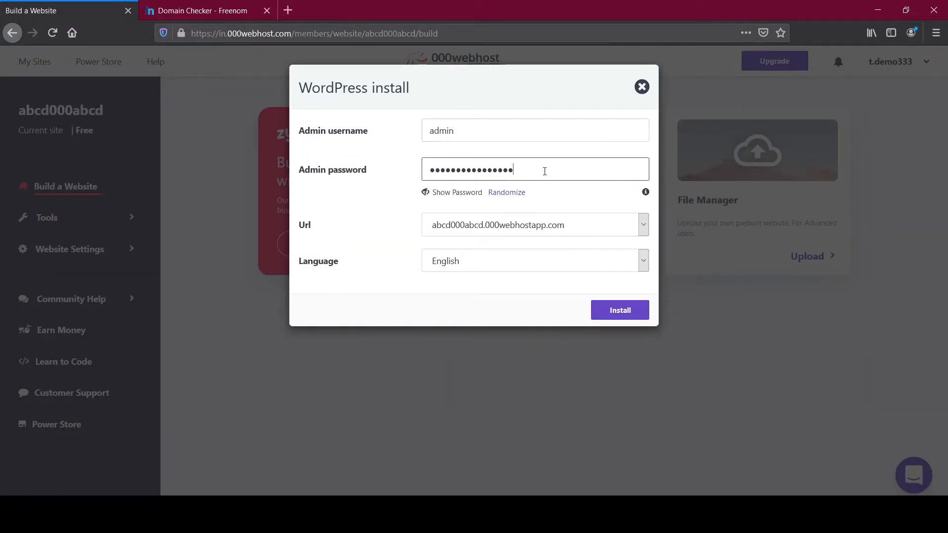
pyautogui.doubleClick(544, 172)
pyautogui.press('BackSpace')
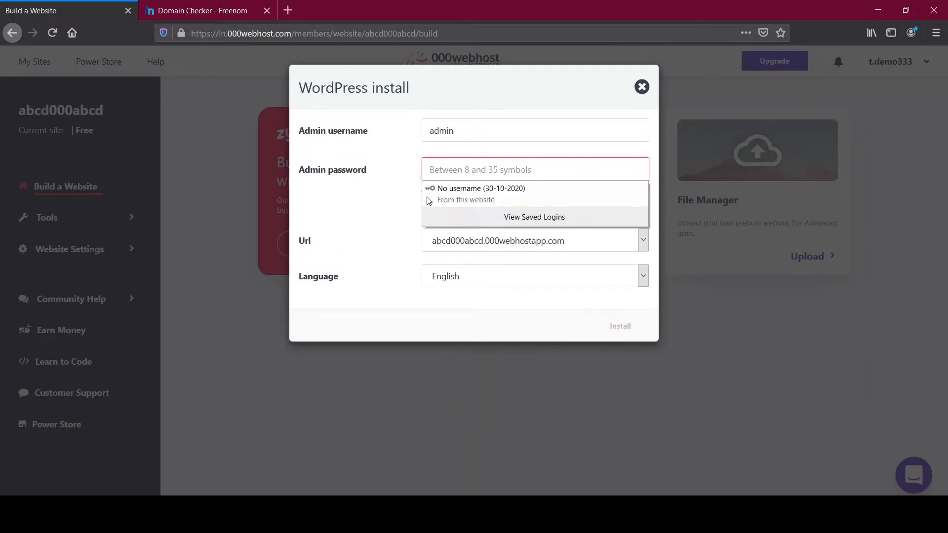
pyautogui.click(418, 194)
pyautogui.click(423, 193)
pyautogui.click(424, 193)
pyautogui.click(468, 169)
pyautogui.write('a')
pyautogui.write('•••••••')
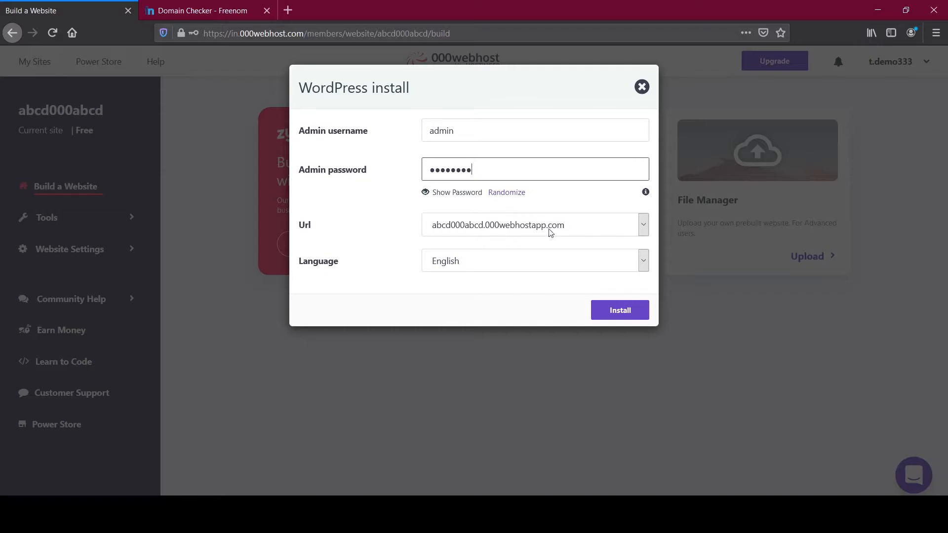
# Step: Choose abcd000abcd.000webhostapp.com as the site URL and start the installation
pyautogui.click(643, 225)
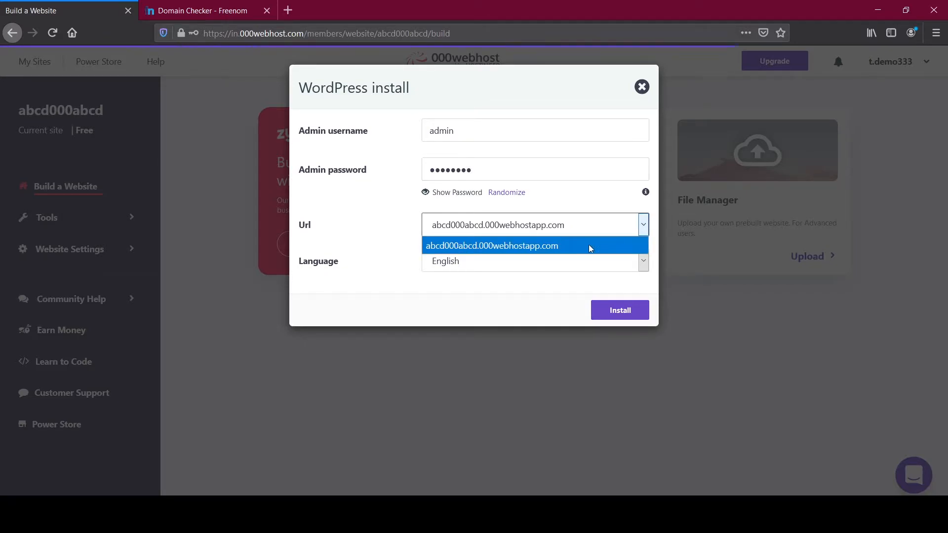
pyautogui.click(368, 257)
pyautogui.click(640, 311)
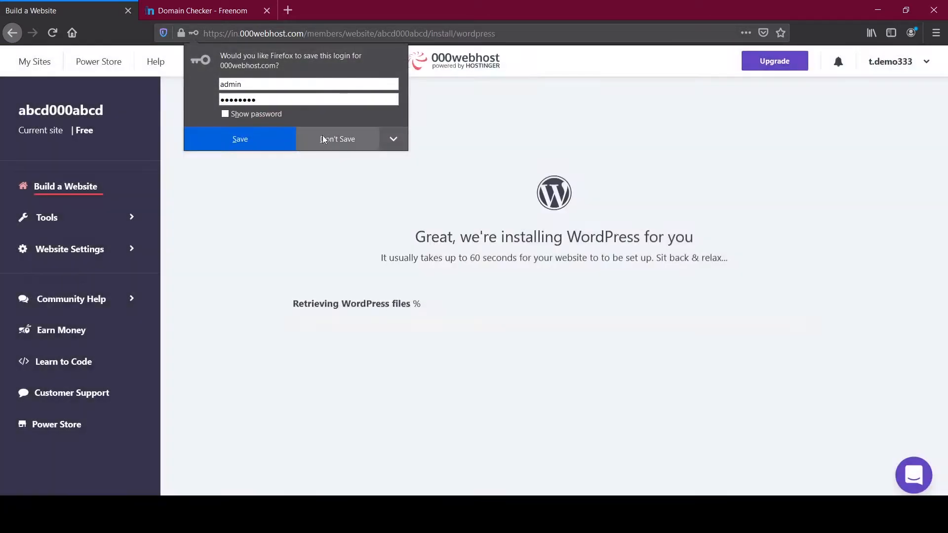
# Step: Decline the save prompt, then open the finished WordPress site's configuration page
pyautogui.click(280, 139)
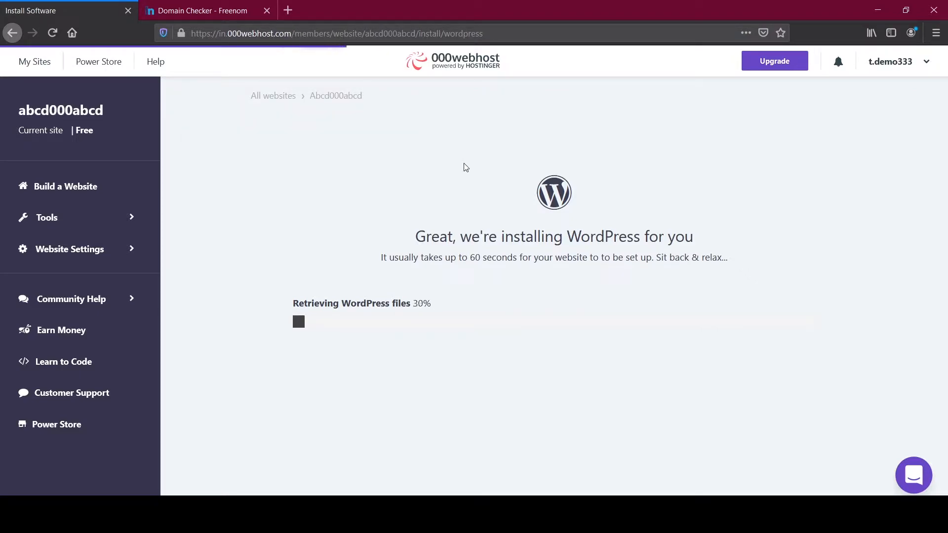
pyautogui.moveTo(279, 295); pyautogui.dragTo(380, 340)
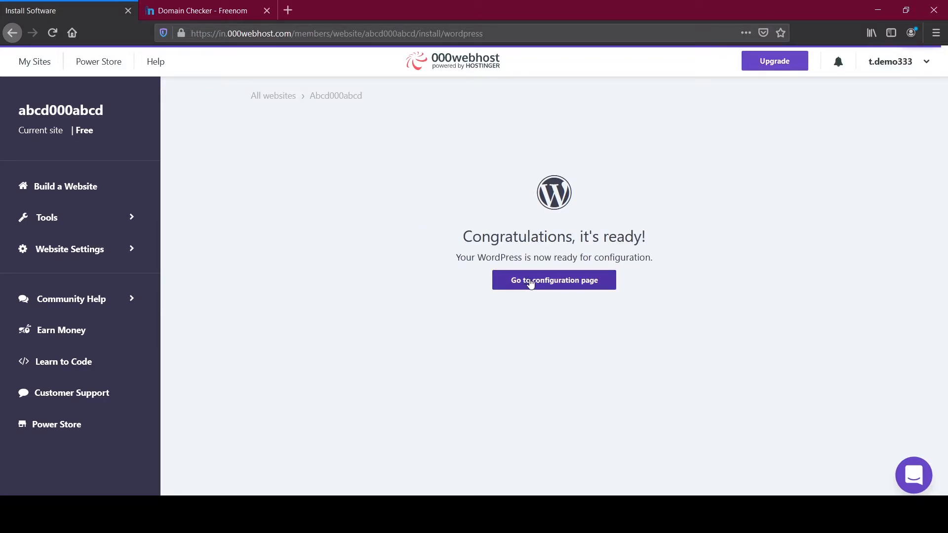
pyautogui.click(530, 282)
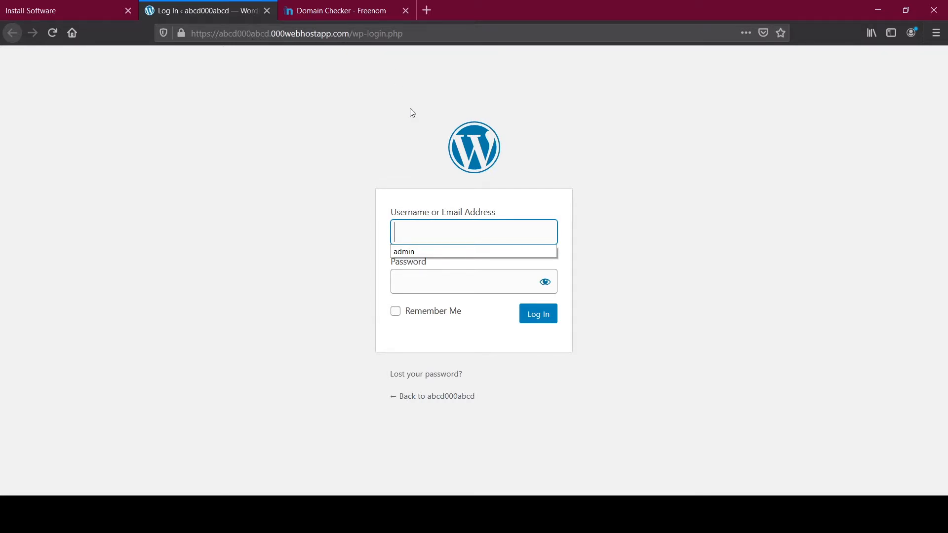
# Step: Log in to WordPress as admin with Remember Me ticked, without saving the password
pyautogui.click(440, 252)
pyautogui.click(446, 282)
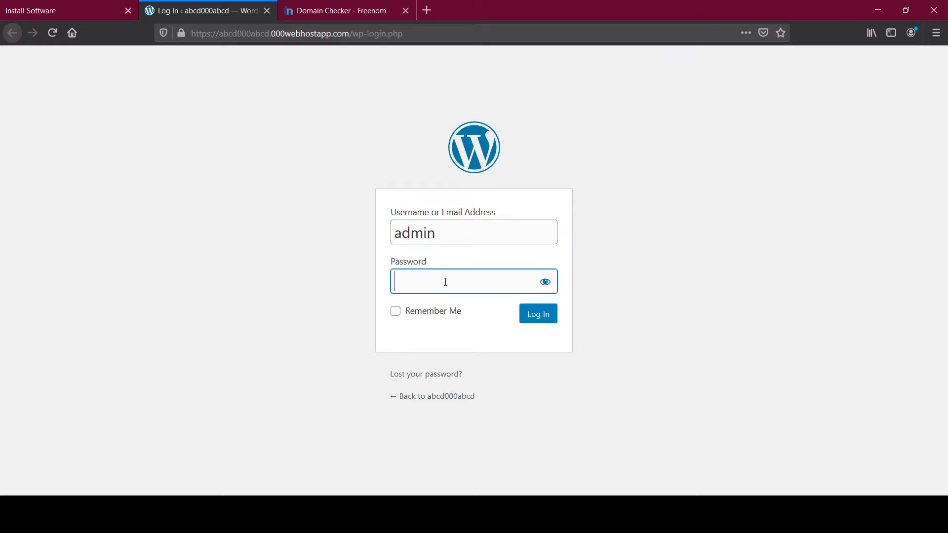
pyautogui.write('a')
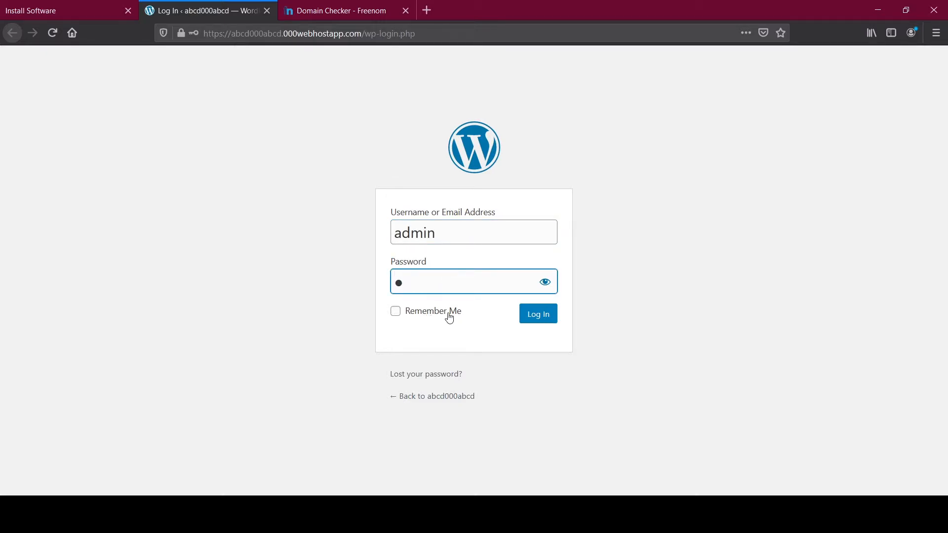
pyautogui.write('dmin12')
pyautogui.click(443, 312)
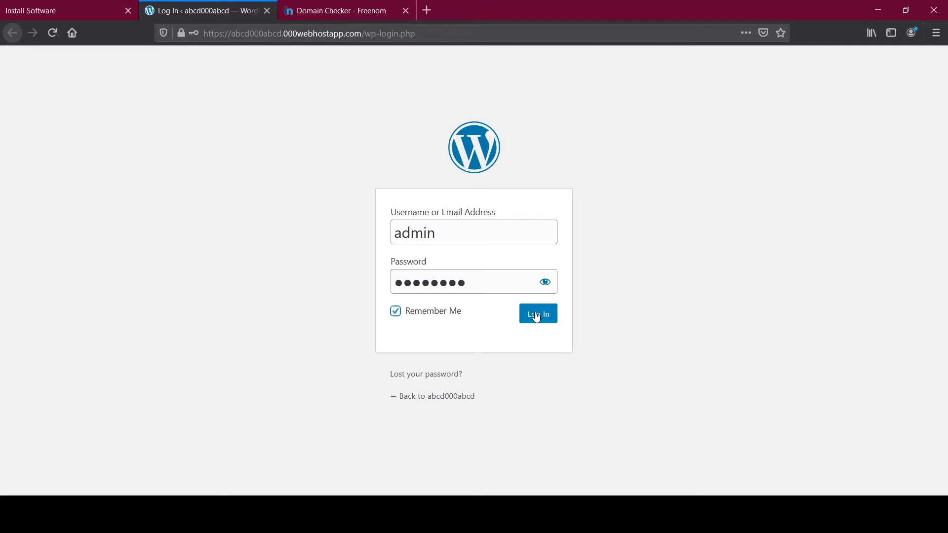
pyautogui.click(548, 318)
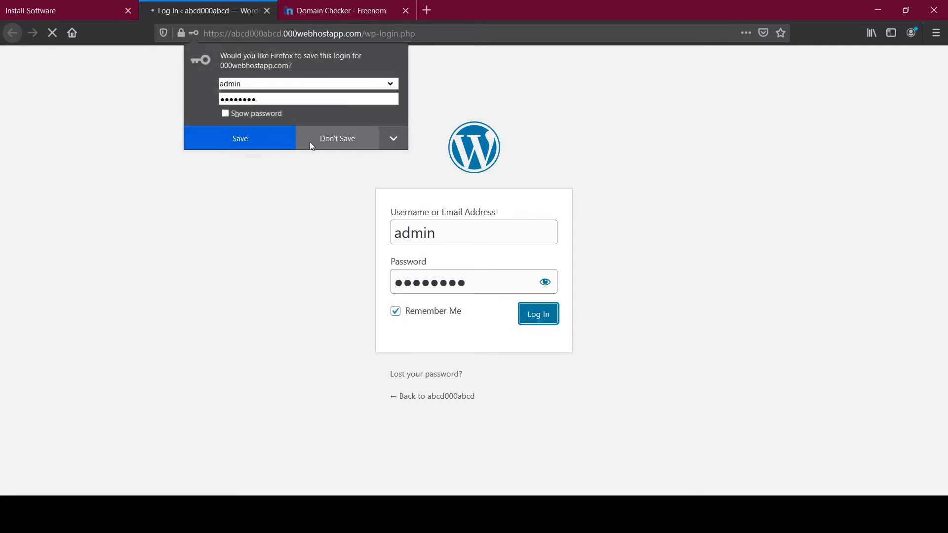
pyautogui.click(279, 144)
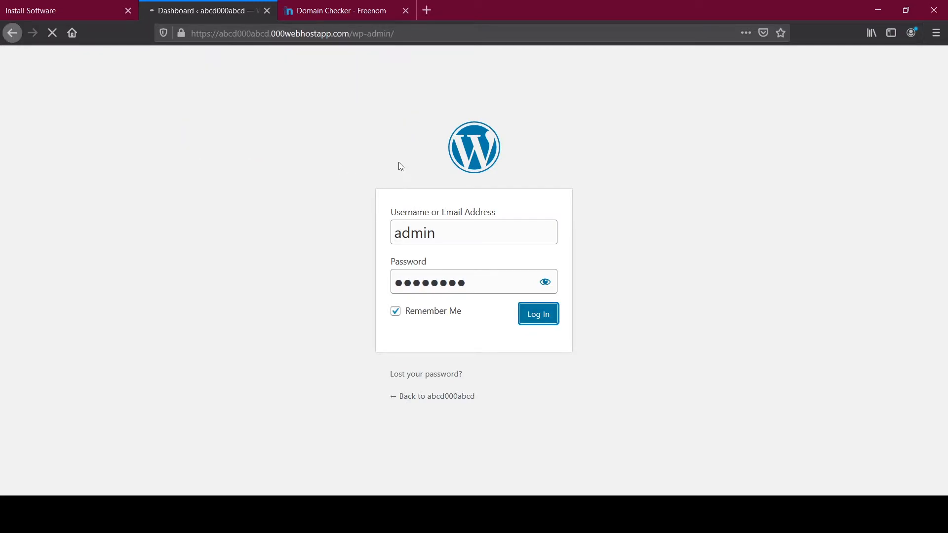
# Step: Open the live abcd000abcd site in a new tab via the admin bar's Visit Site
pyautogui.scroll(-10, 560, 258)
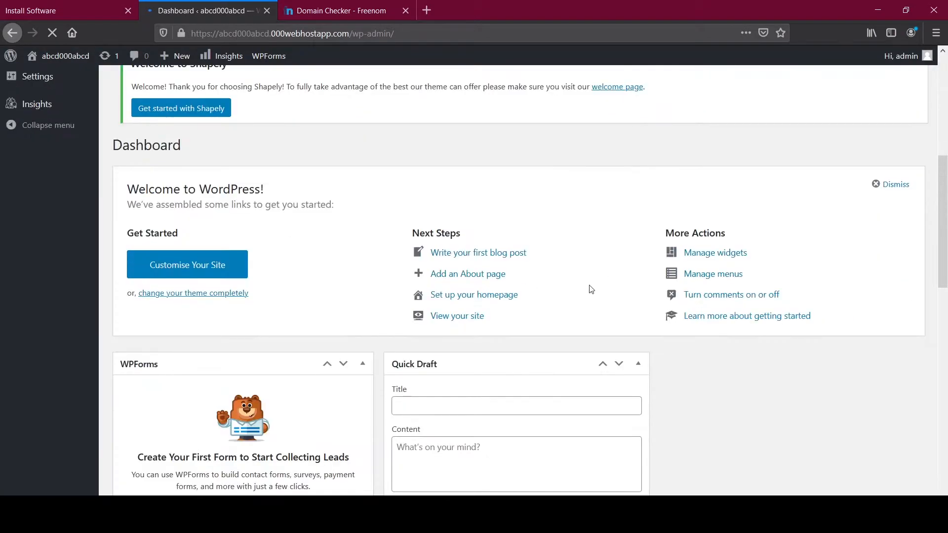
pyautogui.scroll(-8, 237, 354)
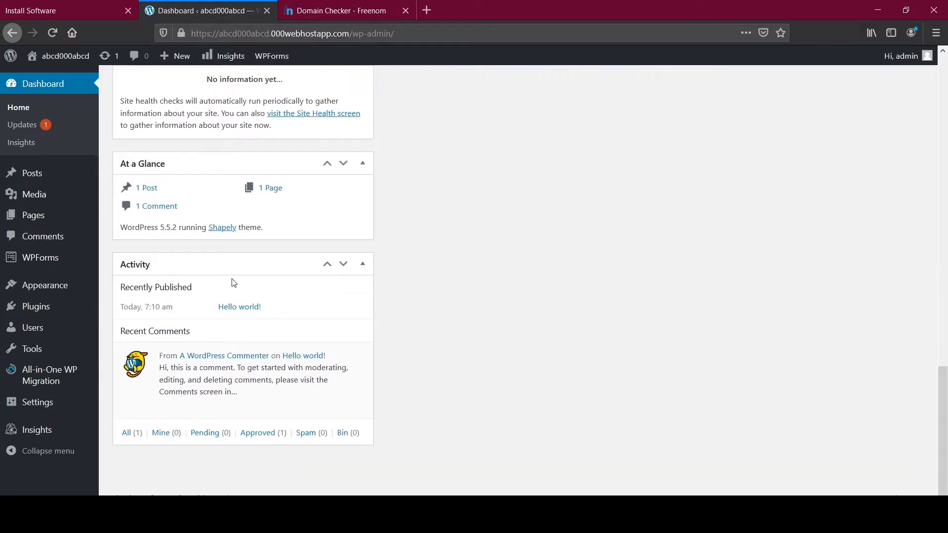
pyautogui.scroll(8, 359, 118)
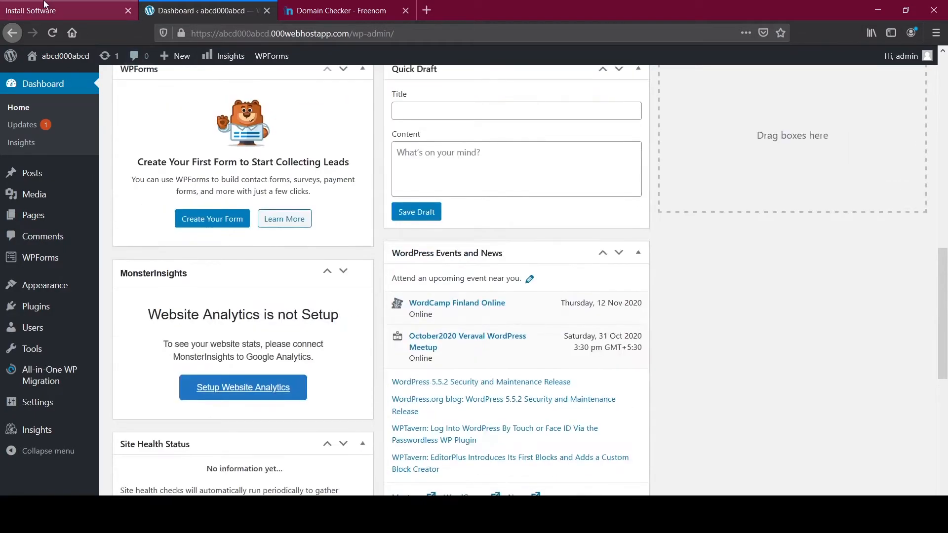
pyautogui.click(69, 10)
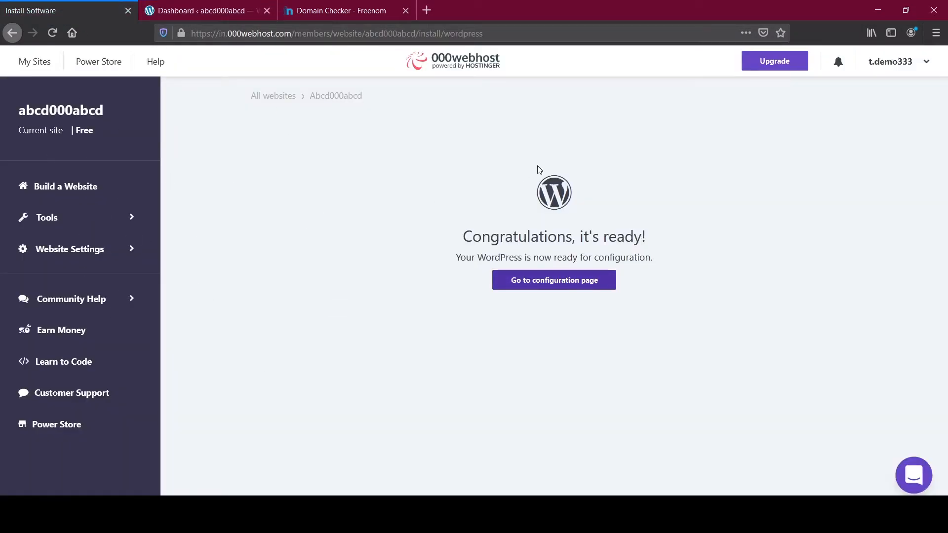
pyautogui.click(237, 10)
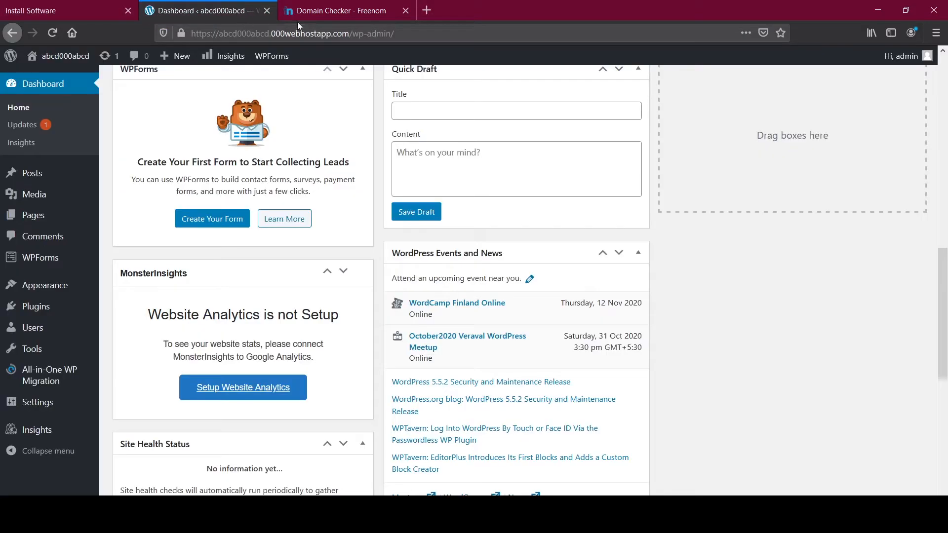
pyautogui.moveTo(60, 55)
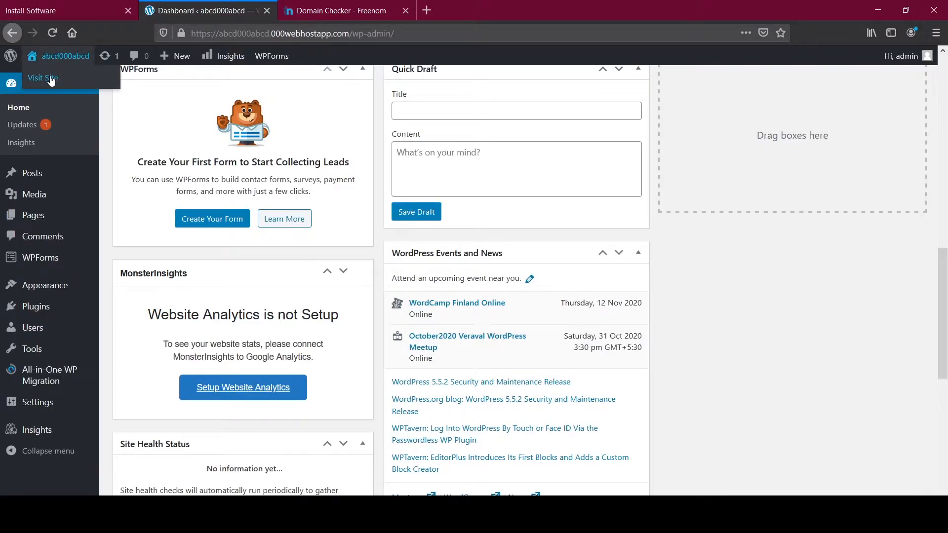
pyautogui.middleClick(51, 79)
pyautogui.click(324, 10)
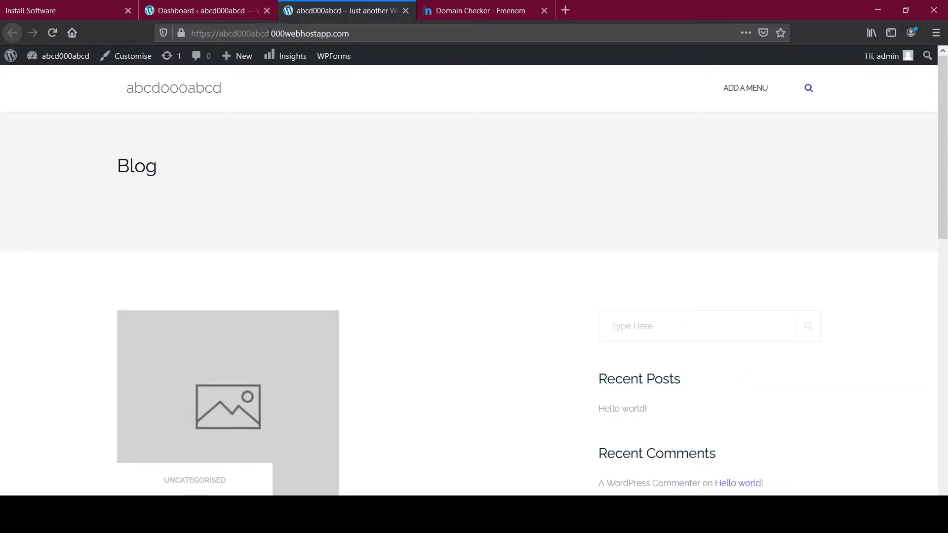
# Step: Inspect the site's .000webhostapp.com address and Blog page, then switch to Freenom's Domain Checker
pyautogui.moveTo(269, 33); pyautogui.dragTo(381, 34)
pyautogui.click(388, 35)
pyautogui.click(53, 110)
pyautogui.doubleClick(300, 35)
pyautogui.click(473, 323)
pyautogui.scroll(-10, 412, 279)
pyautogui.scroll(10, 540, 284)
pyautogui.scroll(-5, 316, 167)
pyautogui.scroll(5, 316, 167)
pyautogui.click(425, 11)
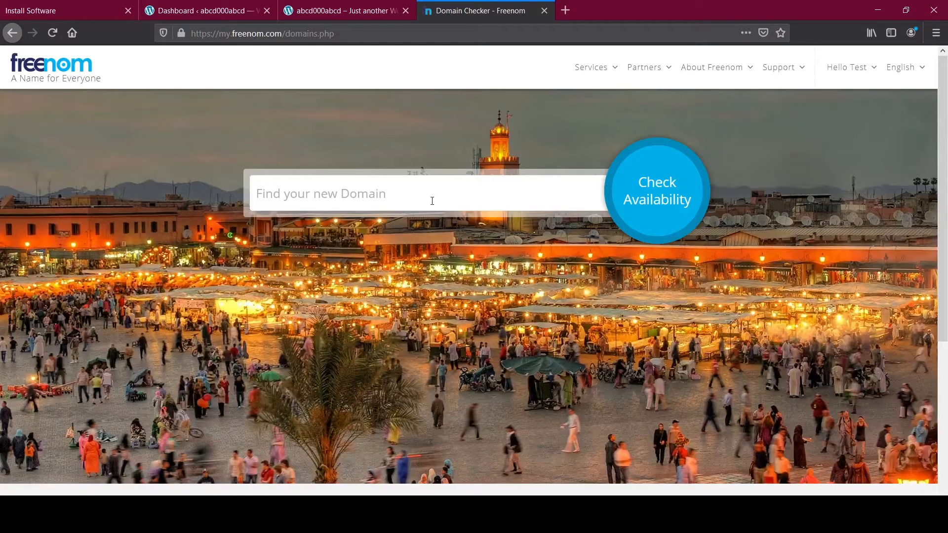
# Step: Check Freenom availability for the name abcd000abcd
pyautogui.click(609, 67)
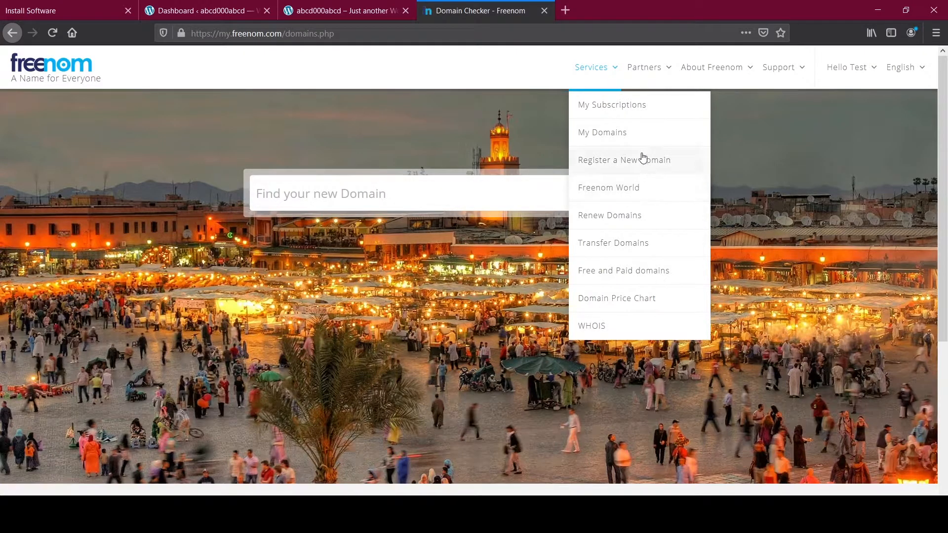
pyautogui.click(451, 187)
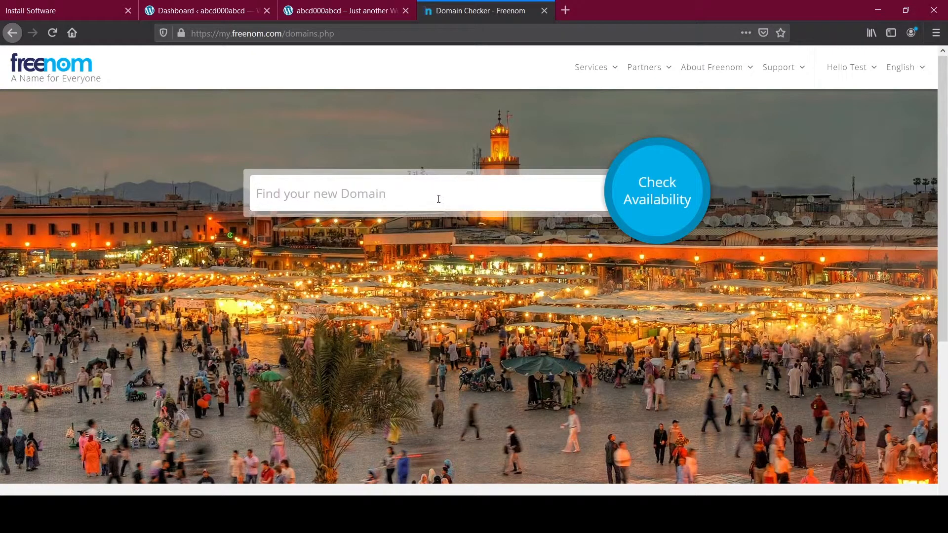
pyautogui.write('abcd000abcd')
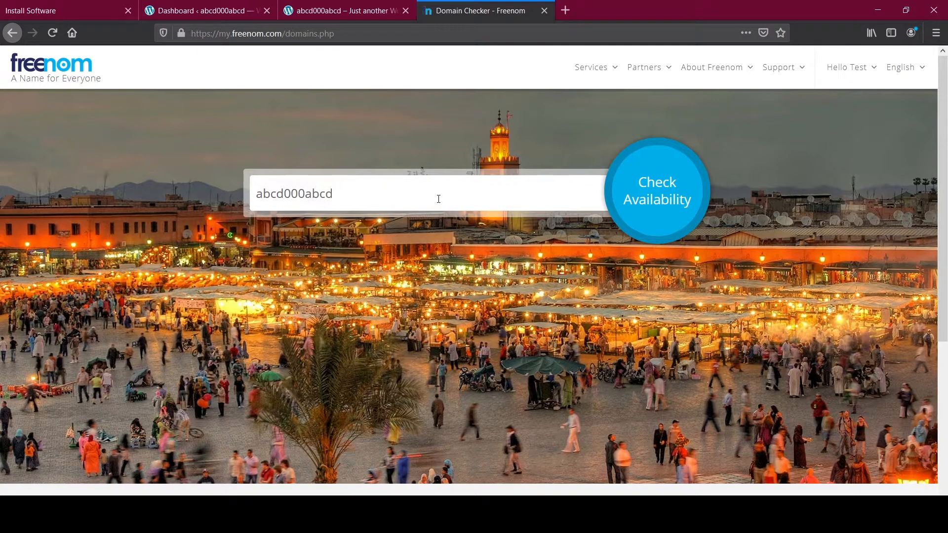
pyautogui.press('Return')
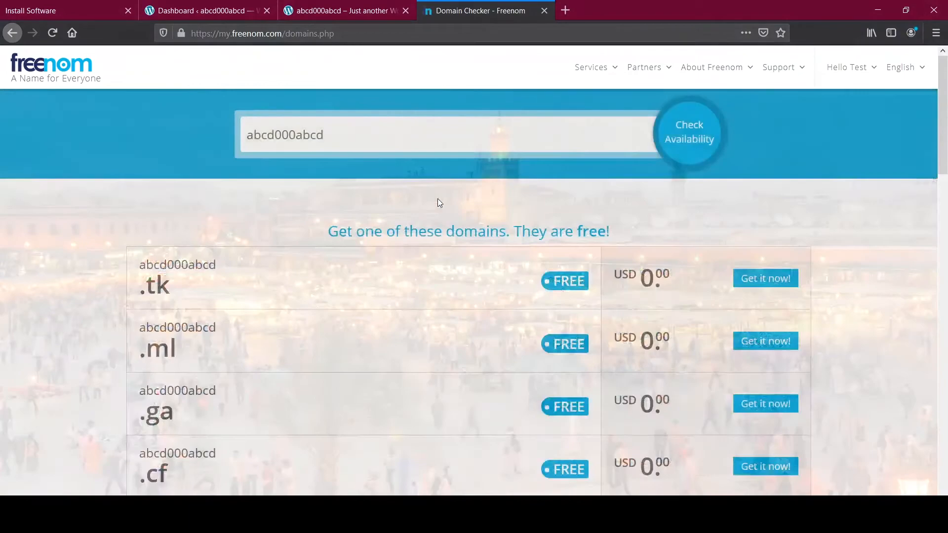
pyautogui.scroll(-3, 327, 295)
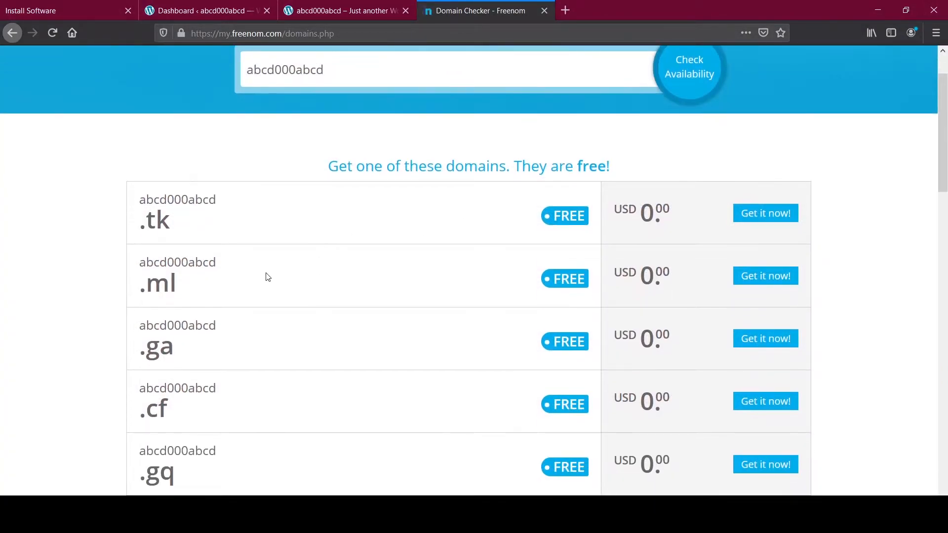
pyautogui.moveTo(145, 151); pyautogui.dragTo(186, 415)
pyautogui.click(198, 415)
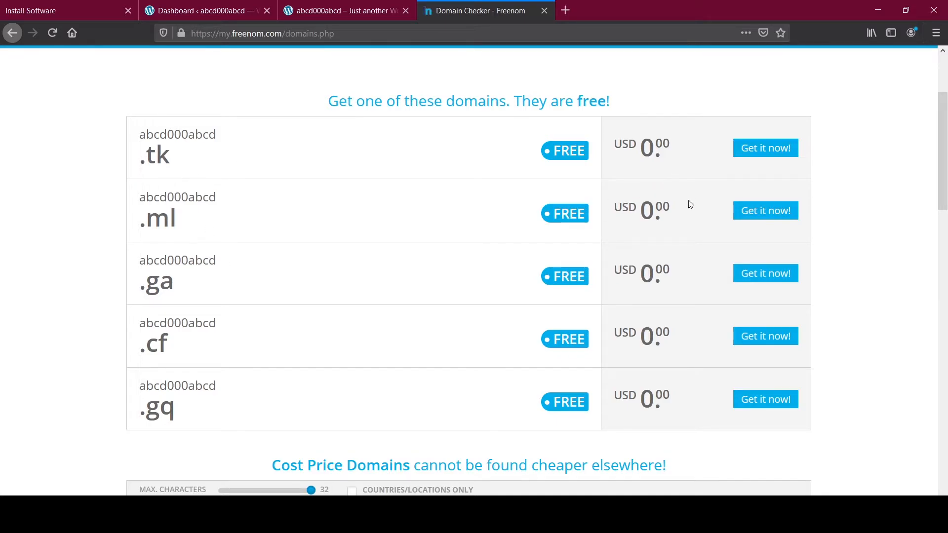
# Step: Add the free abcd000abcd.tk domain to the cart and proceed to checkout
pyautogui.click(766, 148)
pyautogui.scroll(-9, 741, 211)
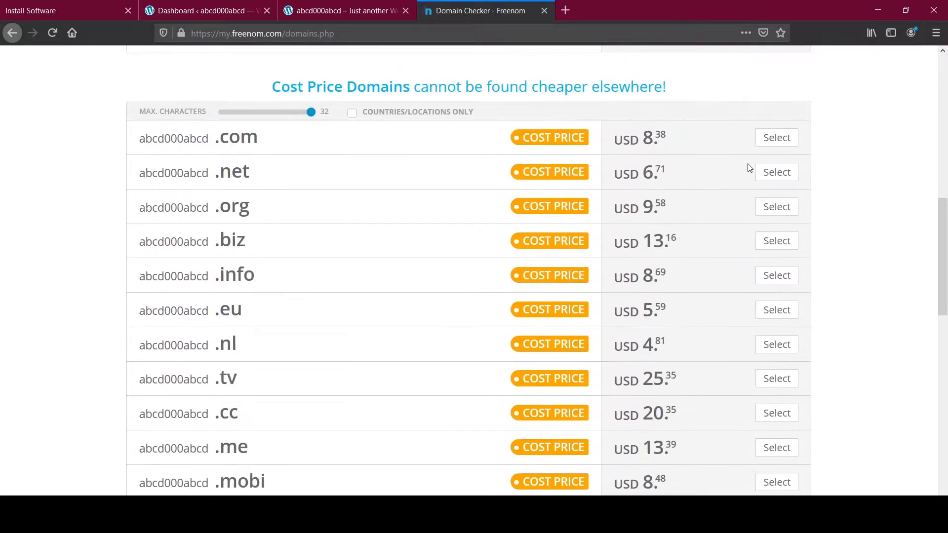
pyautogui.scroll(-10, 750, 165)
pyautogui.click(747, 172)
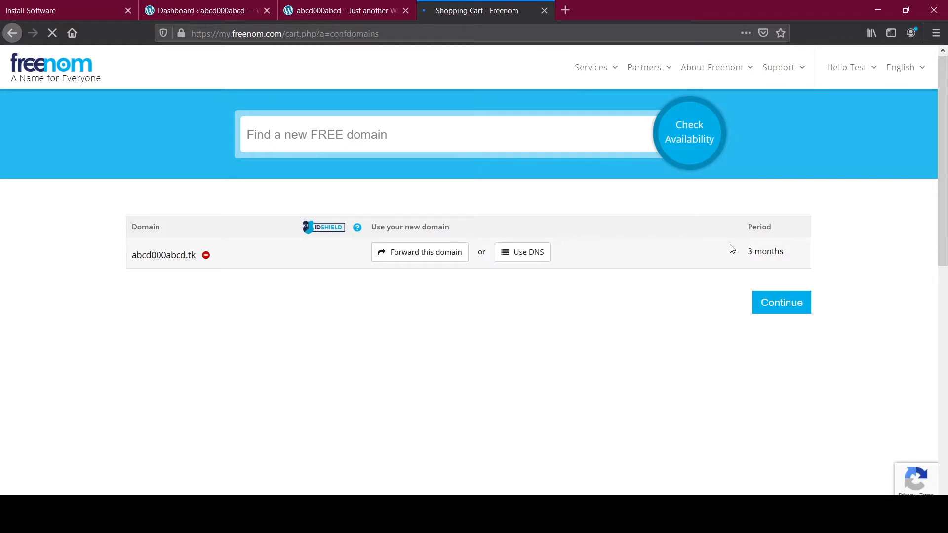
# Step: Order abcd000abcd.tk free for 12 months, accept the Terms & Conditions, and complete the order
pyautogui.click(749, 254)
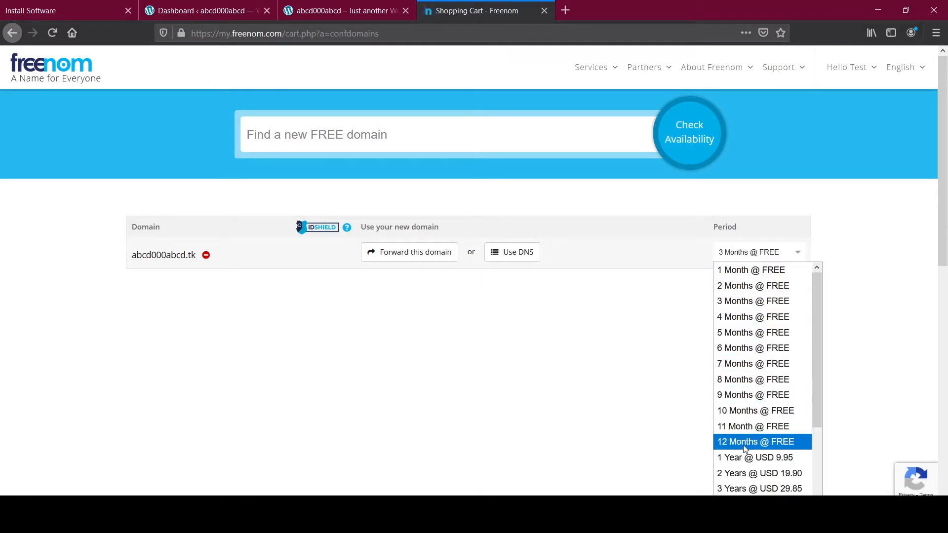
pyautogui.click(763, 442)
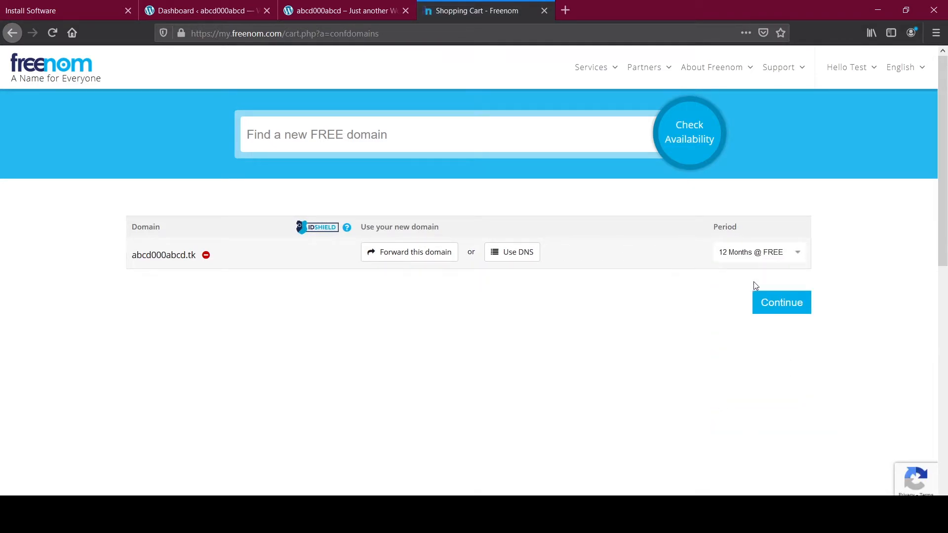
pyautogui.click(799, 308)
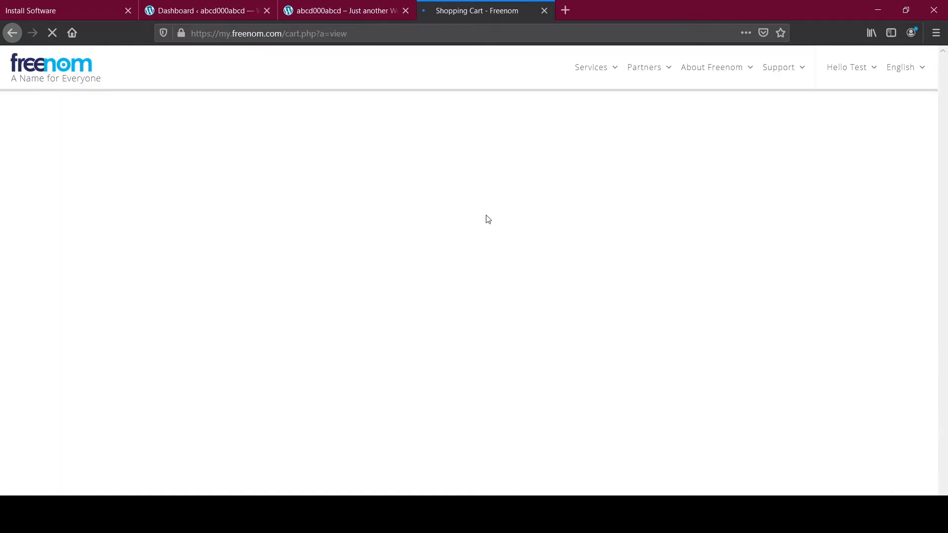
pyautogui.scroll(-1, 494, 225)
pyautogui.click(487, 266)
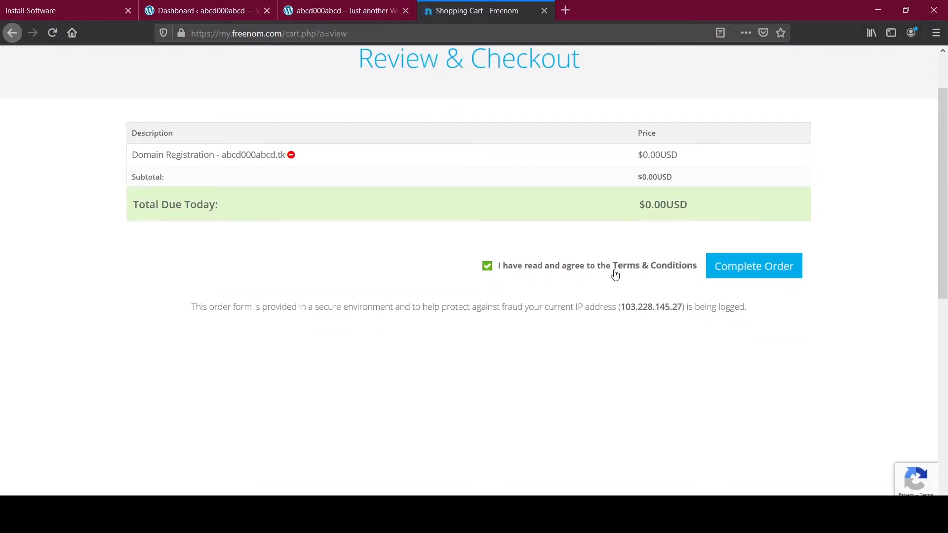
pyautogui.click(736, 273)
# Step: Check the $0.00USD total and order number, then go to the Freenom client area
pyautogui.moveTo(638, 204); pyautogui.dragTo(716, 206)
pyautogui.click(717, 203)
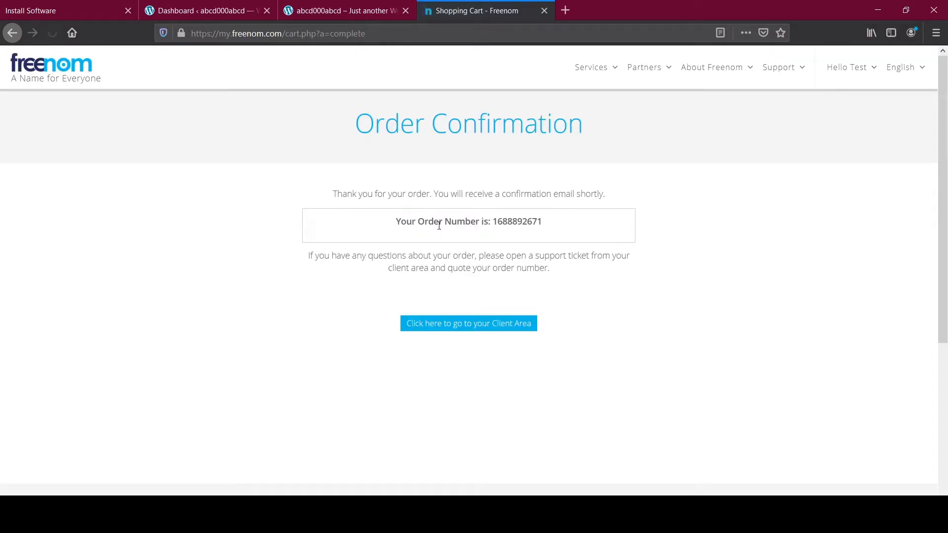
pyautogui.moveTo(396, 221); pyautogui.dragTo(608, 233)
pyautogui.click(609, 233)
pyautogui.click(505, 325)
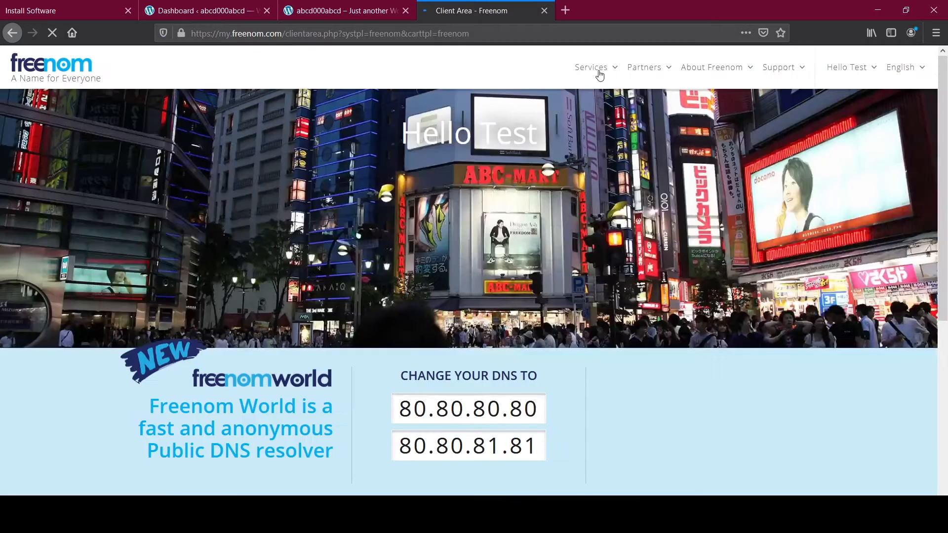
# Step: Switch abcd000abcd.tk to custom nameservers via My Domains > Manage Domain > Nameservers
pyautogui.moveTo(599, 72)
pyautogui.click(596, 133)
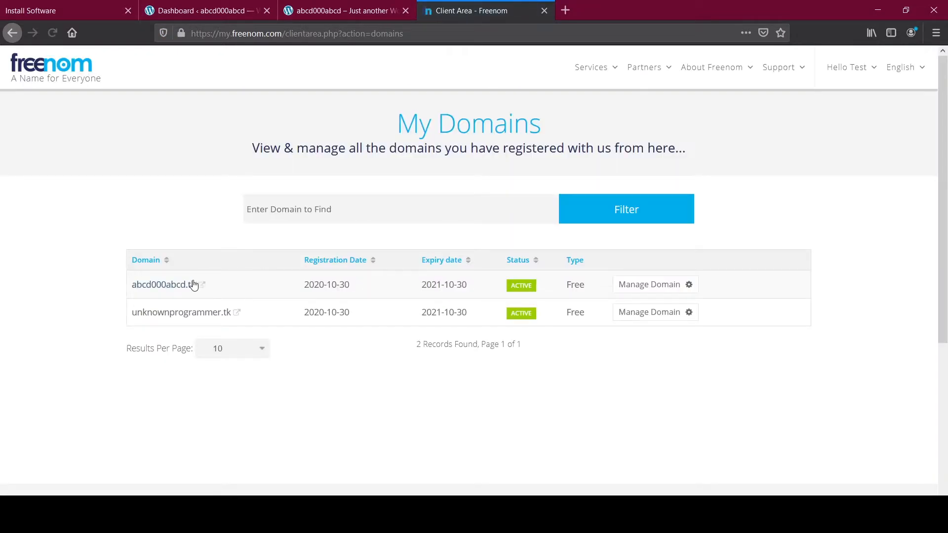
pyautogui.click(646, 289)
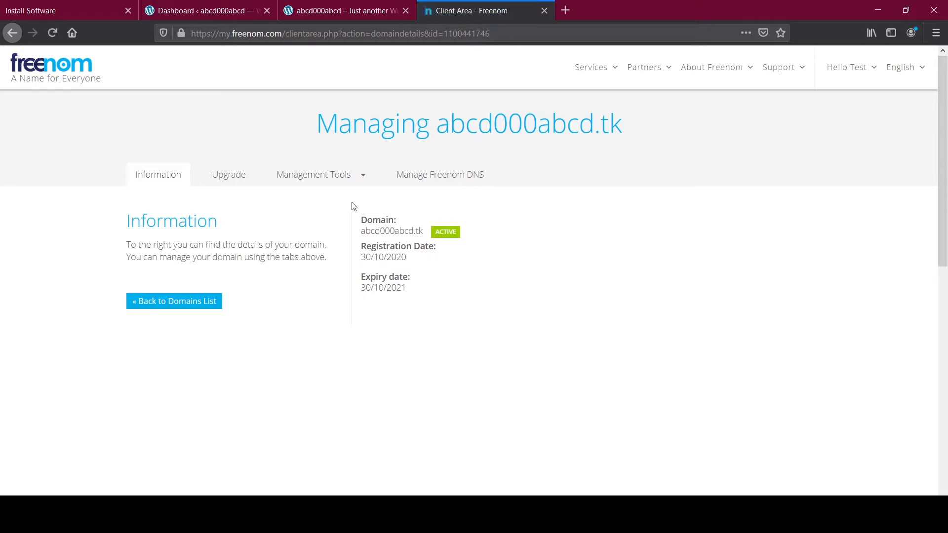
pyautogui.click(323, 176)
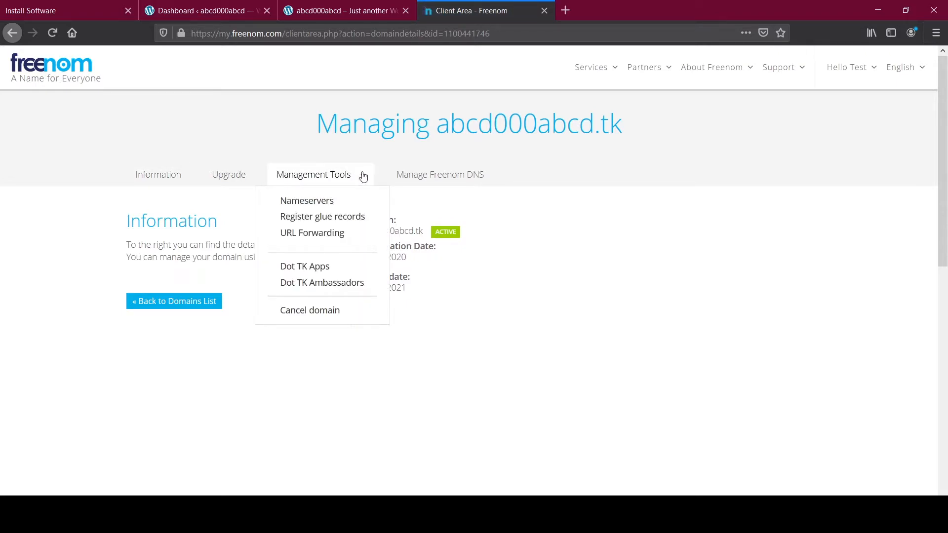
pyautogui.click(316, 204)
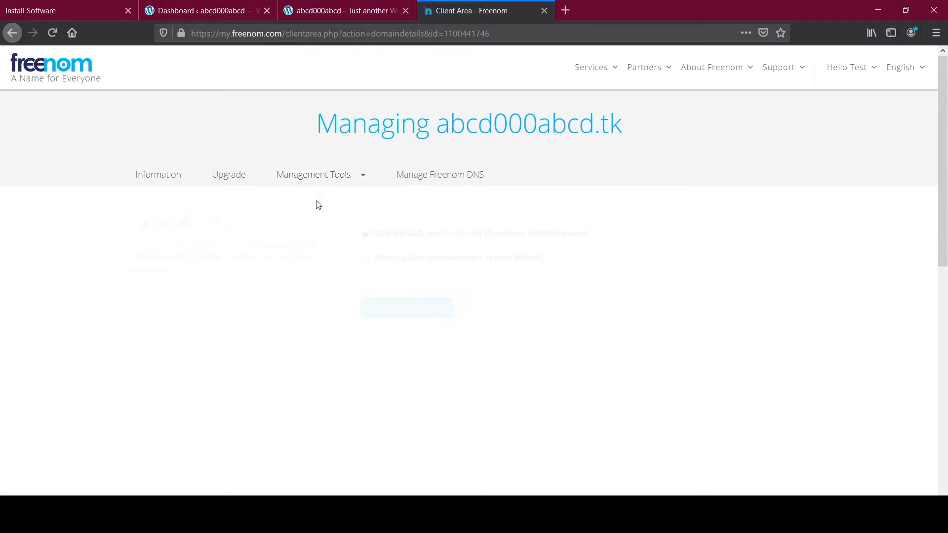
pyautogui.click(364, 258)
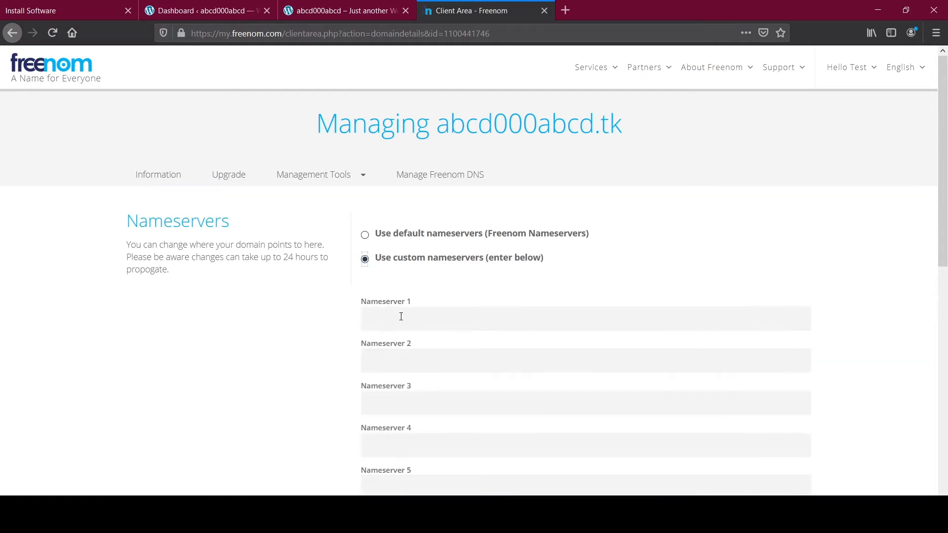
pyautogui.click(316, 10)
# Step: Open 000webhost's Tools > Set Web Address page listing the parked unknownprogrammer.tk
pyautogui.click(166, 5)
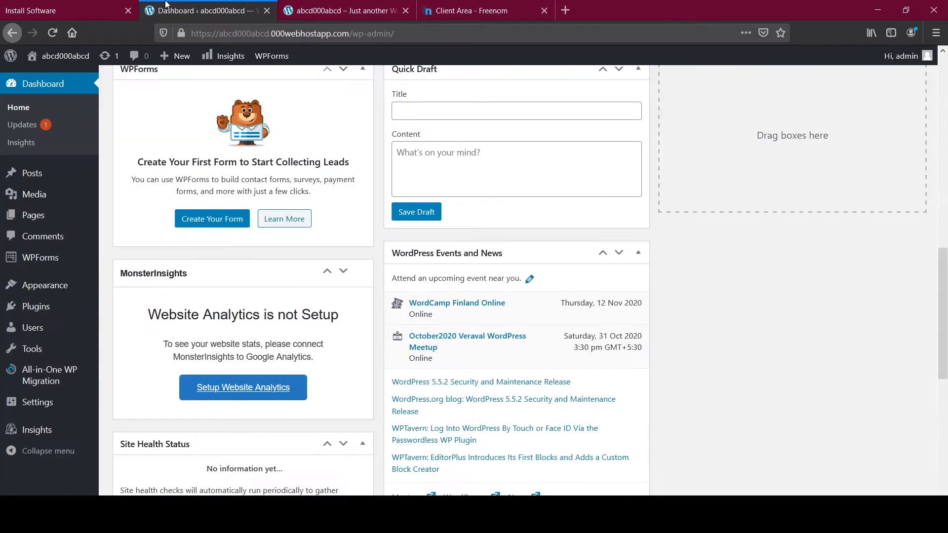
pyautogui.click(40, 3)
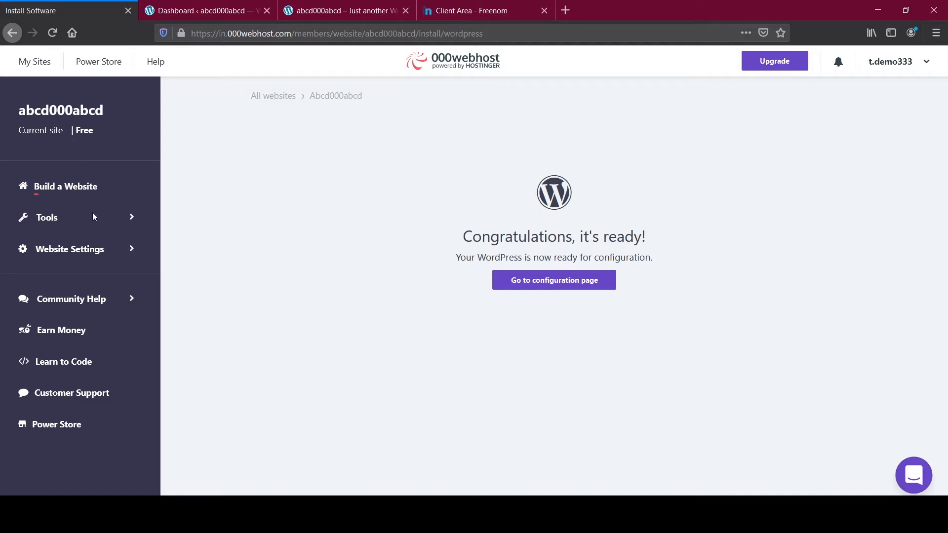
pyautogui.click(74, 219)
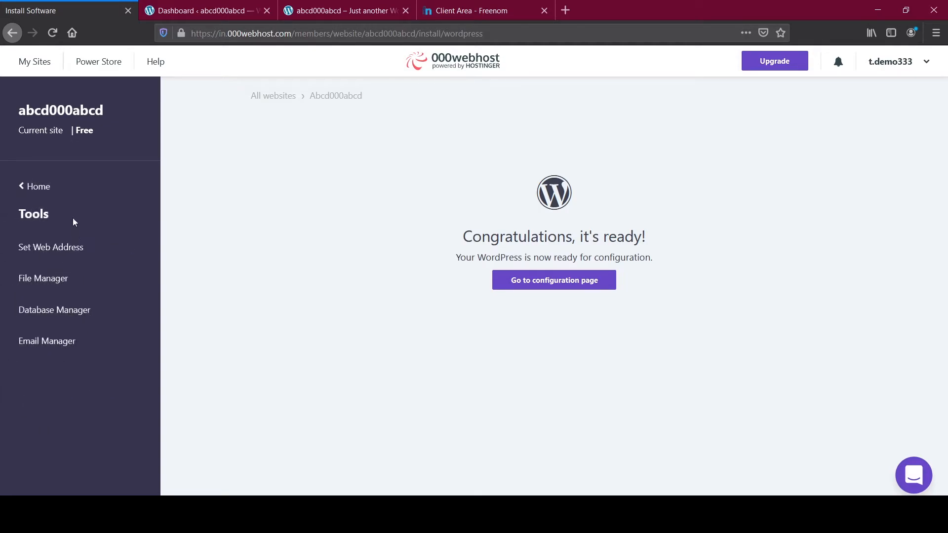
pyautogui.click(67, 251)
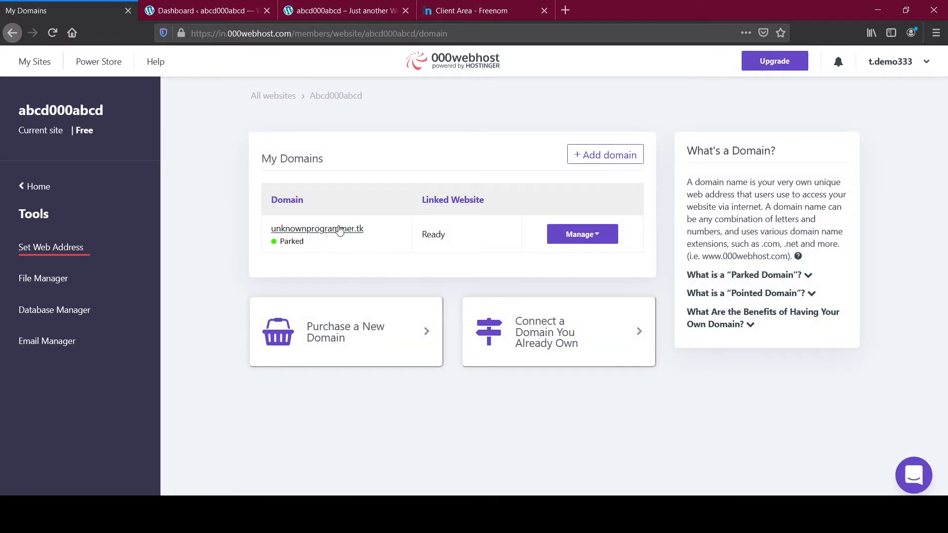
# Step: Delete the parked domain unknownprogrammer.tk, then start adding a new domain with Park domain chosen
pyautogui.click(612, 237)
pyautogui.click(600, 334)
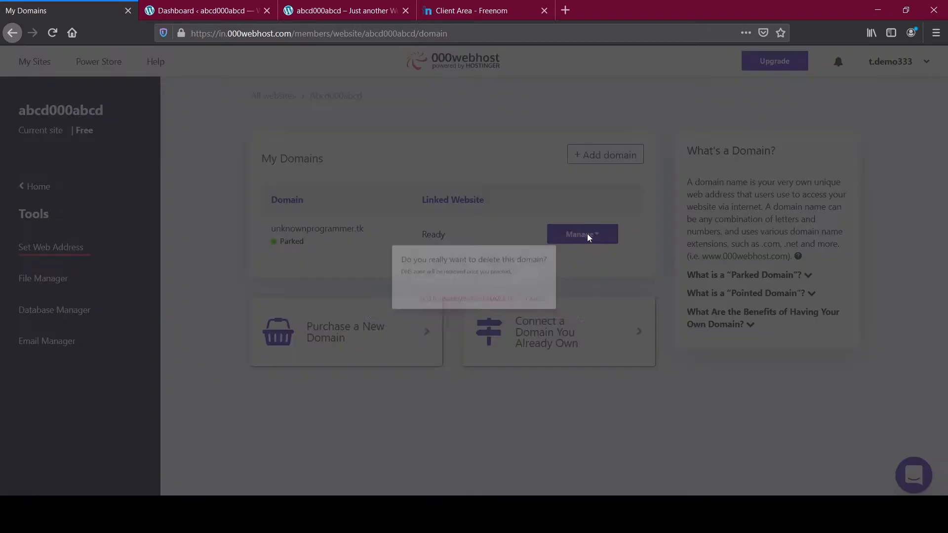
pyautogui.click(500, 312)
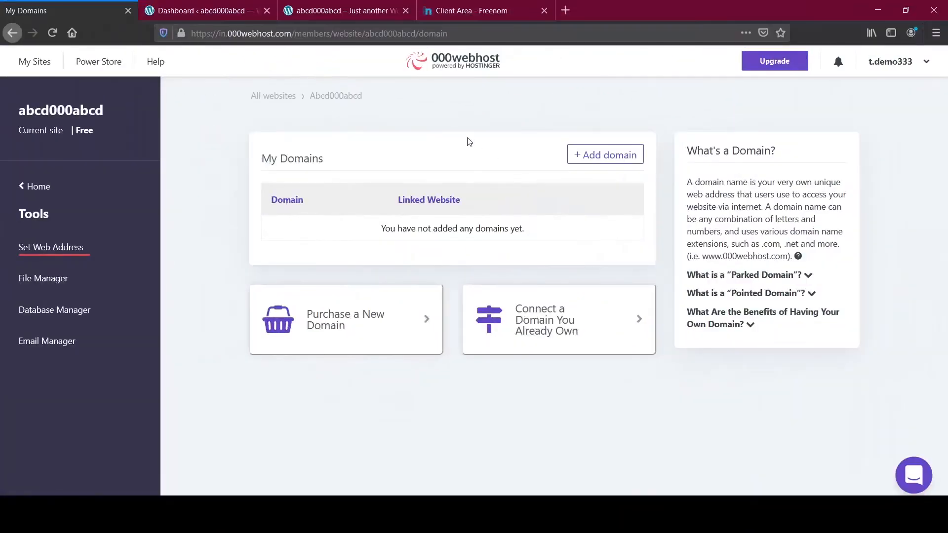
pyautogui.click(596, 157)
pyautogui.click(310, 131)
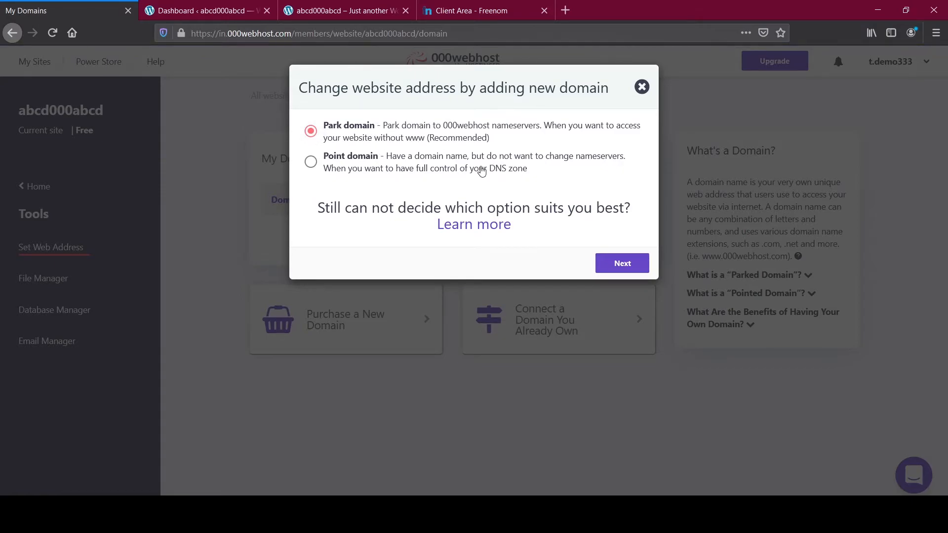
# Step: Copy abcd000abcd.tk from Freenom into the Park Domain form, then copy ns01.000webhost.com
pyautogui.click(481, 9)
pyautogui.moveTo(441, 132); pyautogui.dragTo(654, 139)
pyautogui.hotkey('ctrl', 'c')
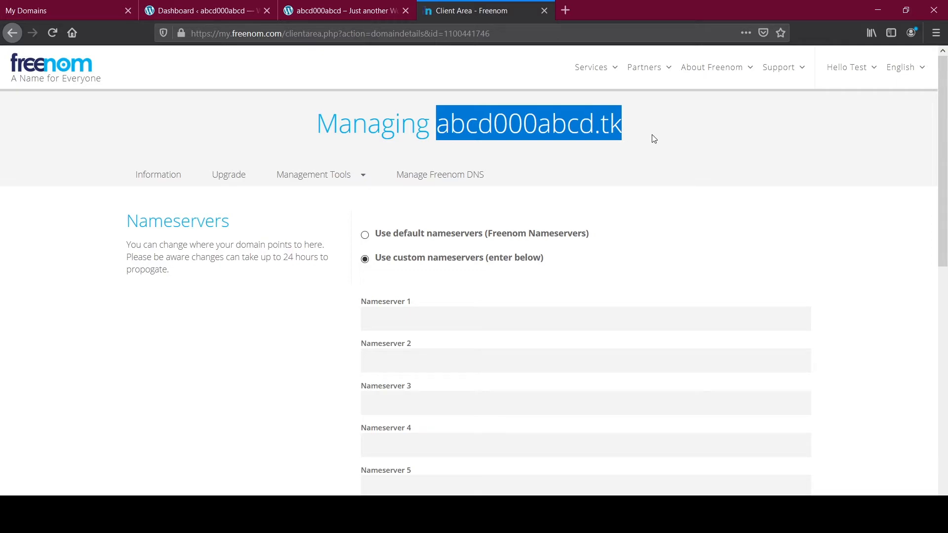
pyautogui.click(202, 10)
pyautogui.click(49, 10)
pyautogui.click(620, 271)
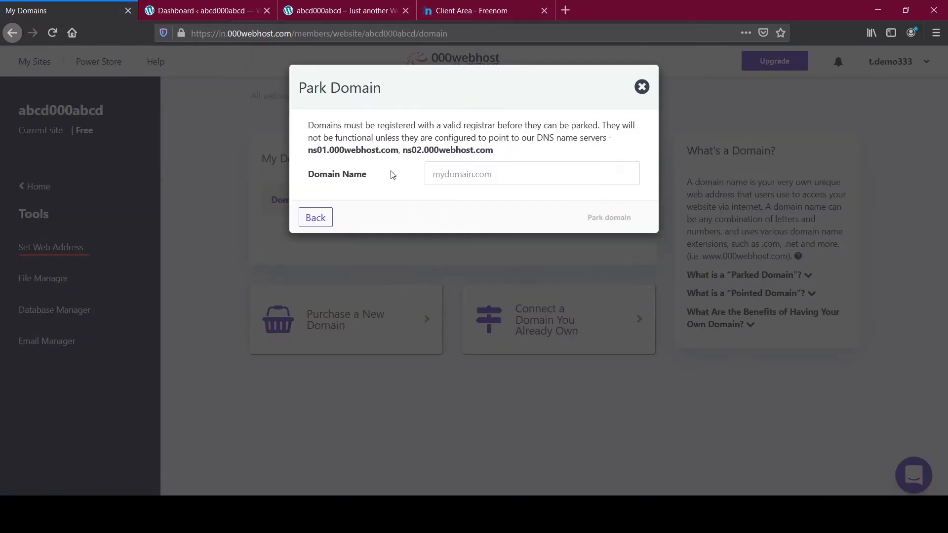
pyautogui.hotkey('ctrl', 'v')
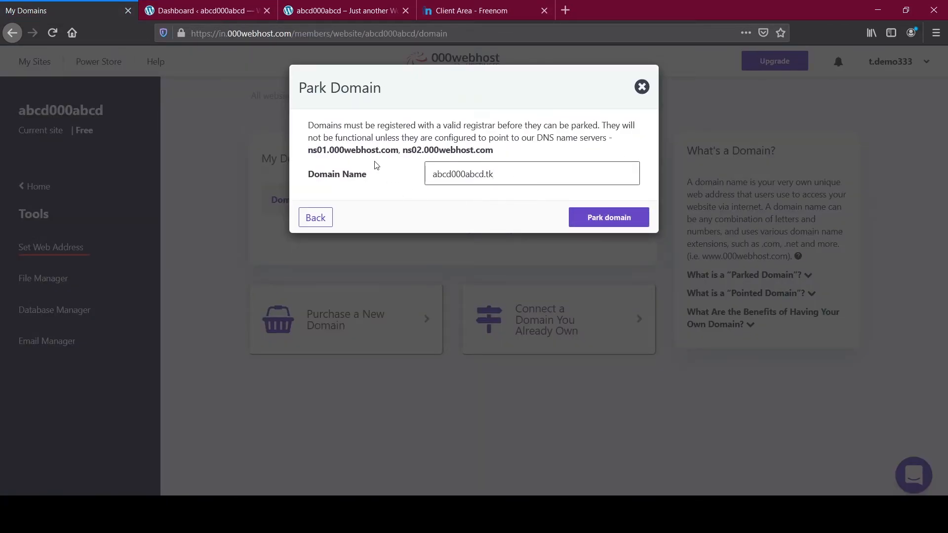
pyautogui.moveTo(310, 151); pyautogui.dragTo(399, 159)
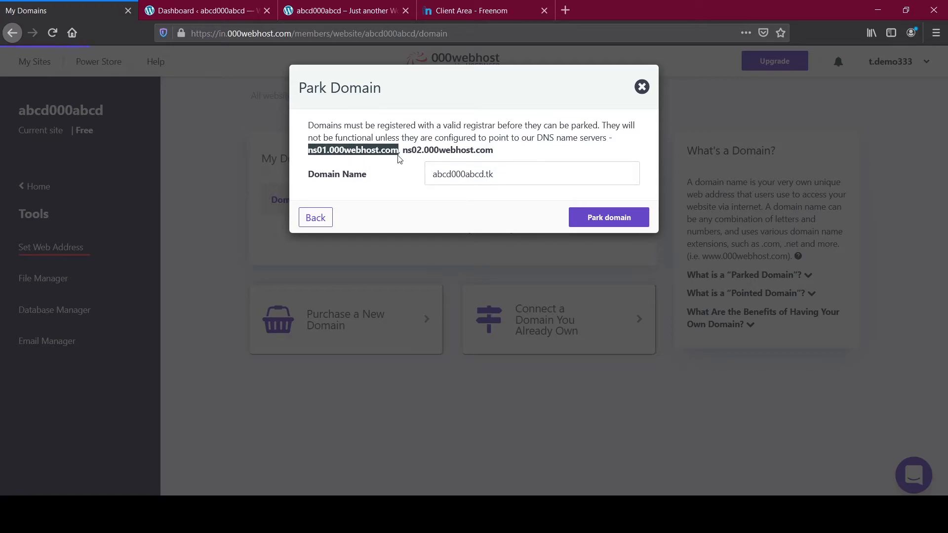
pyautogui.click(362, 152)
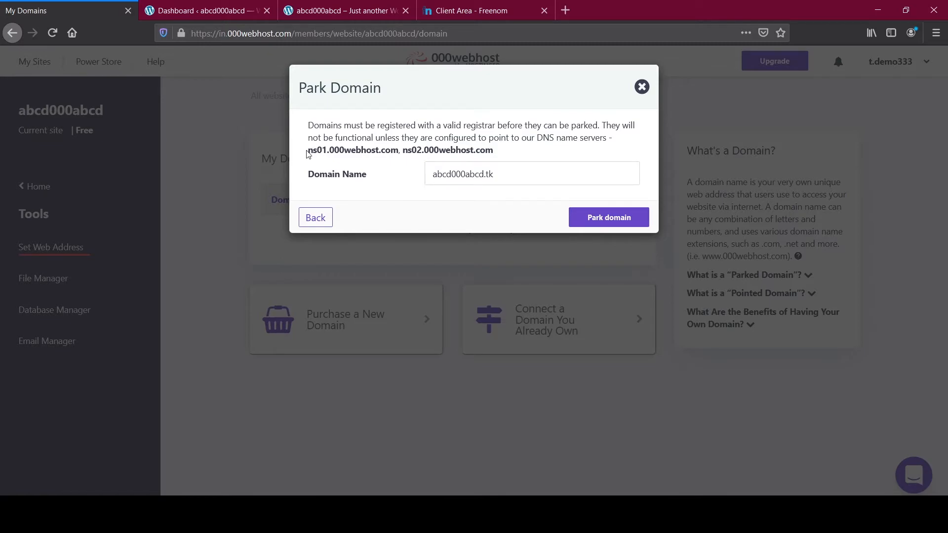
pyautogui.moveTo(309, 151); pyautogui.dragTo(395, 149)
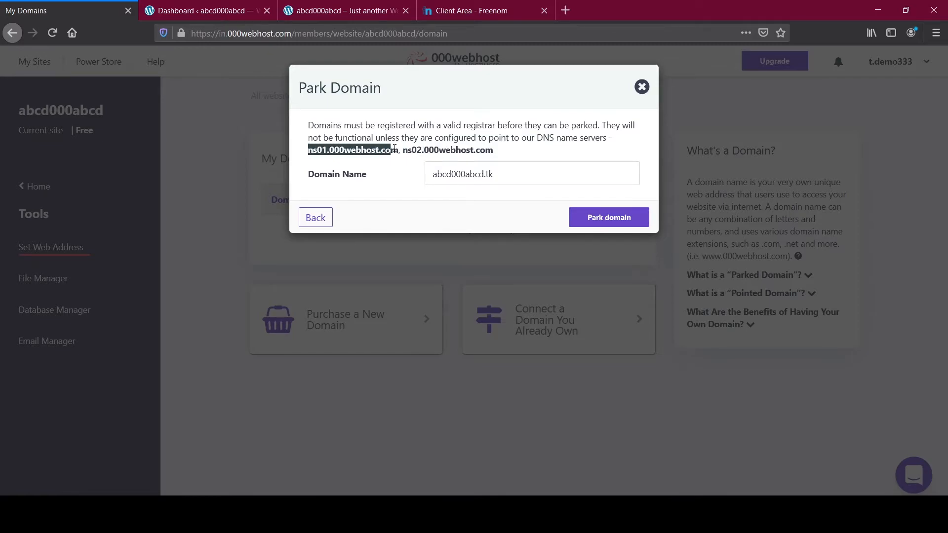
# Step: Enter ns01.000webhost.com as the first custom nameserver in Freenom
pyautogui.click(509, 7)
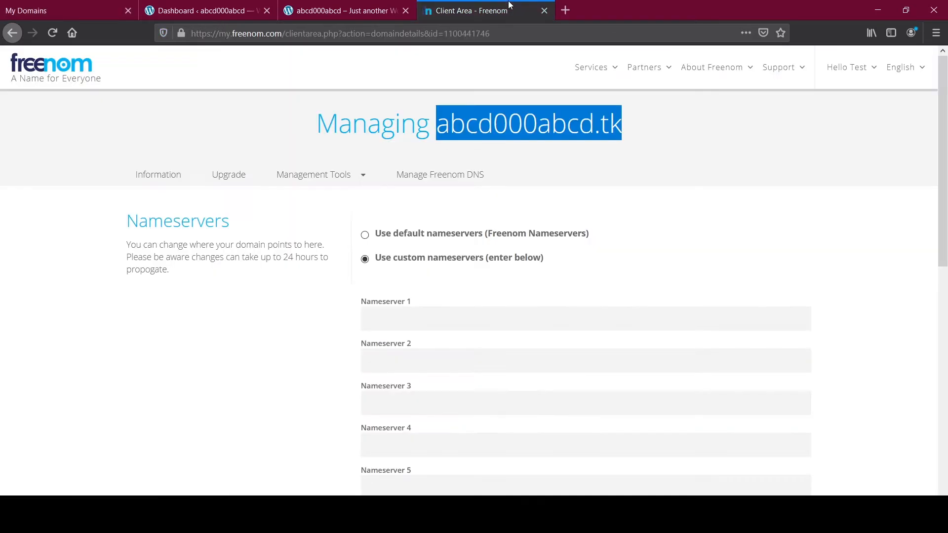
pyautogui.click(392, 310)
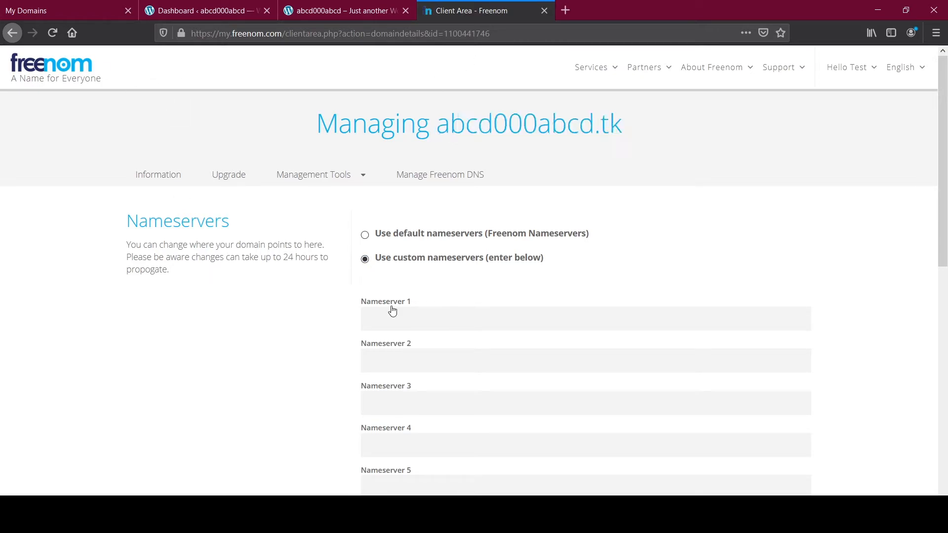
pyautogui.click(392, 313)
pyautogui.press('Down')
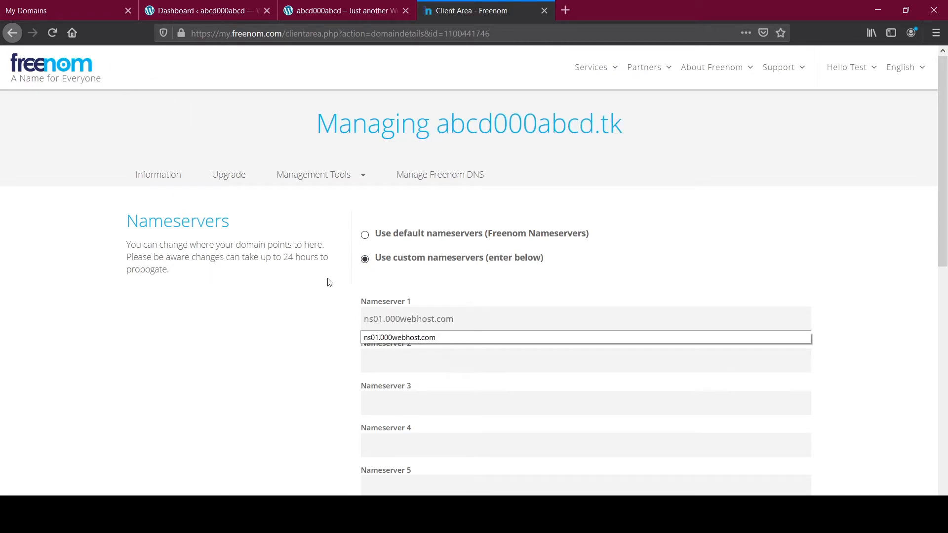
pyautogui.click(427, 339)
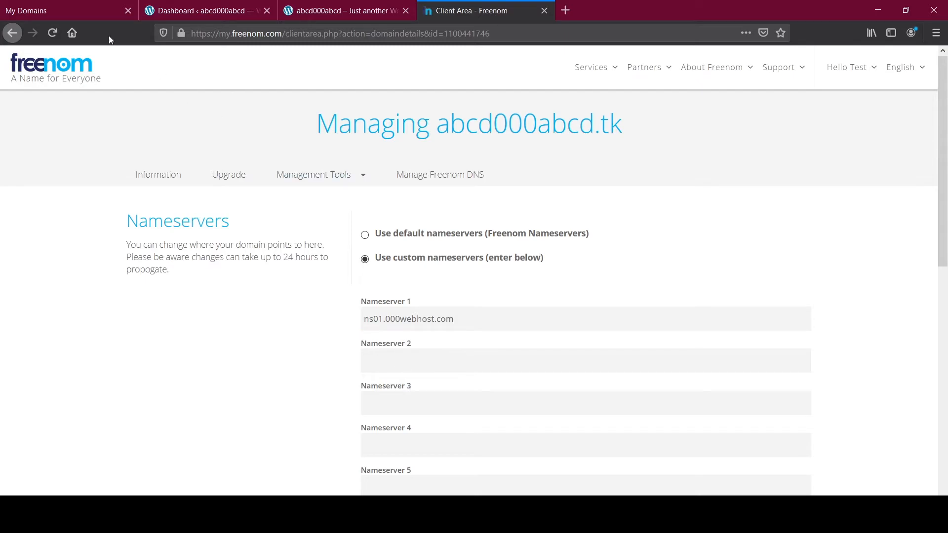
# Step: Copy ns02.000webhost.com from 000webhost, paste it as the second nameserver, and save the changes
pyautogui.click(27, 11)
pyautogui.moveTo(402, 151); pyautogui.dragTo(496, 156)
pyautogui.hotkey('ctrl', 'c')
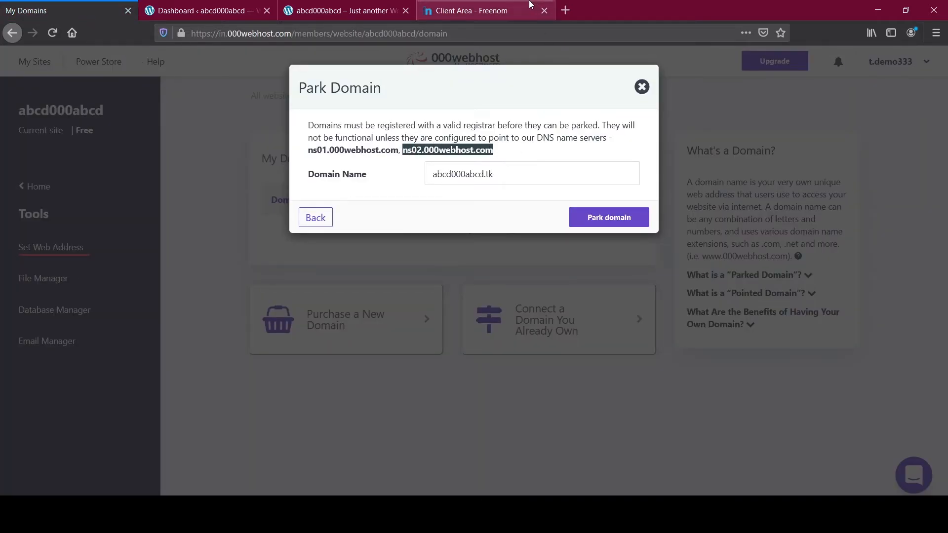
pyautogui.click(469, 10)
pyautogui.click(403, 351)
pyautogui.hotkey('ctrl', 'v')
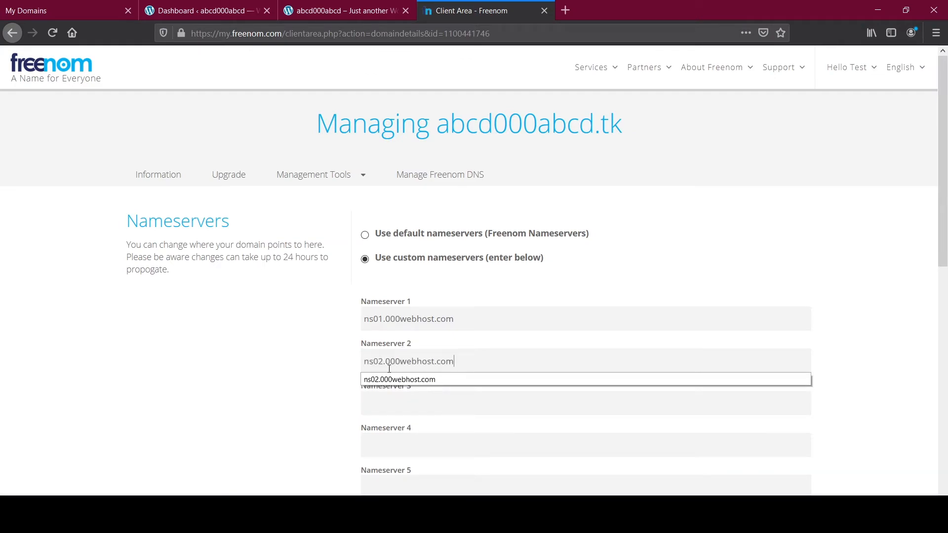
pyautogui.scroll(-4, 346, 356)
pyautogui.click(402, 326)
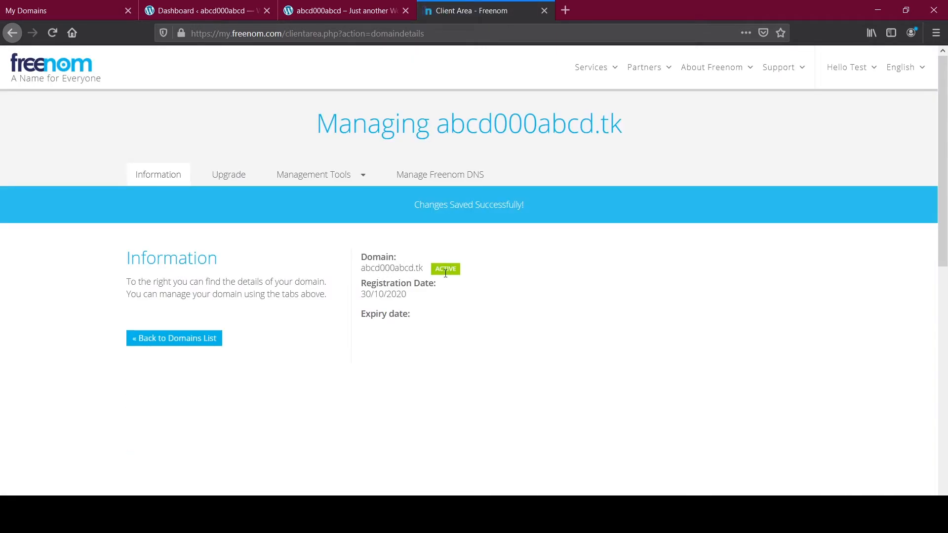
pyautogui.click(61, 5)
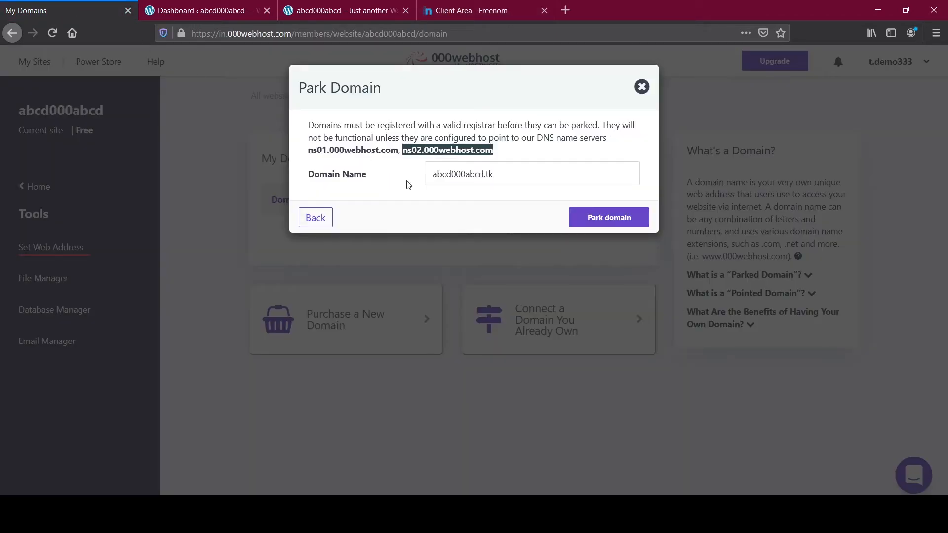
# Step: Submit the Park Domain dialog to park abcd000abcd.tk
pyautogui.click(609, 216)
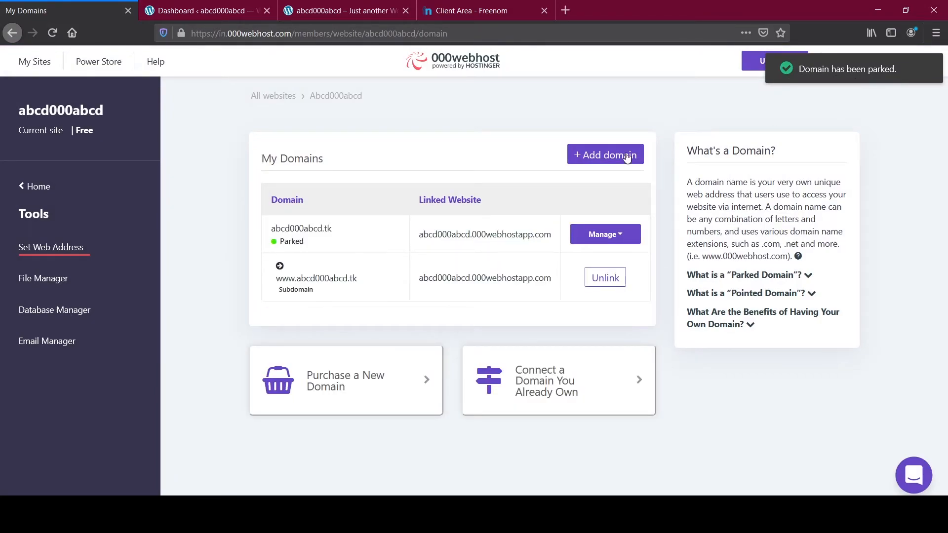
pyautogui.click(316, 279)
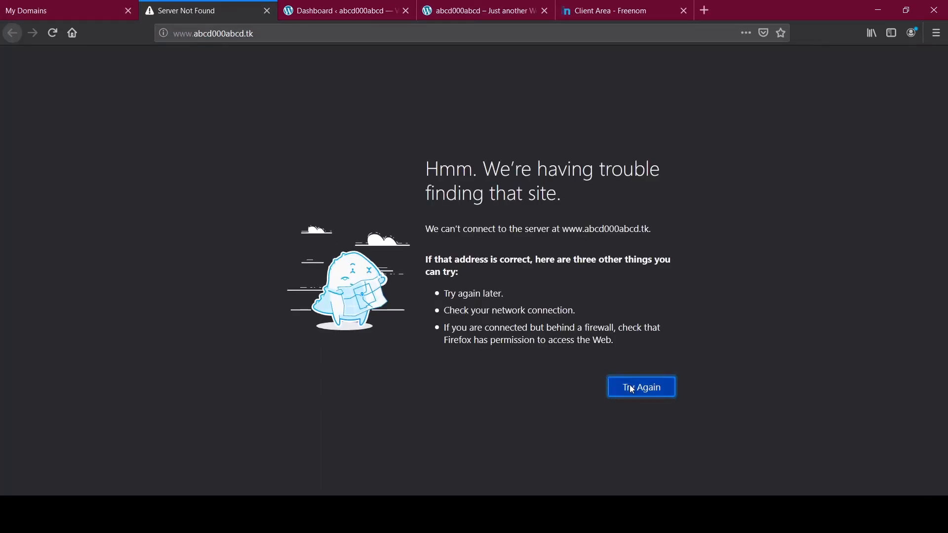
pyautogui.click(267, 11)
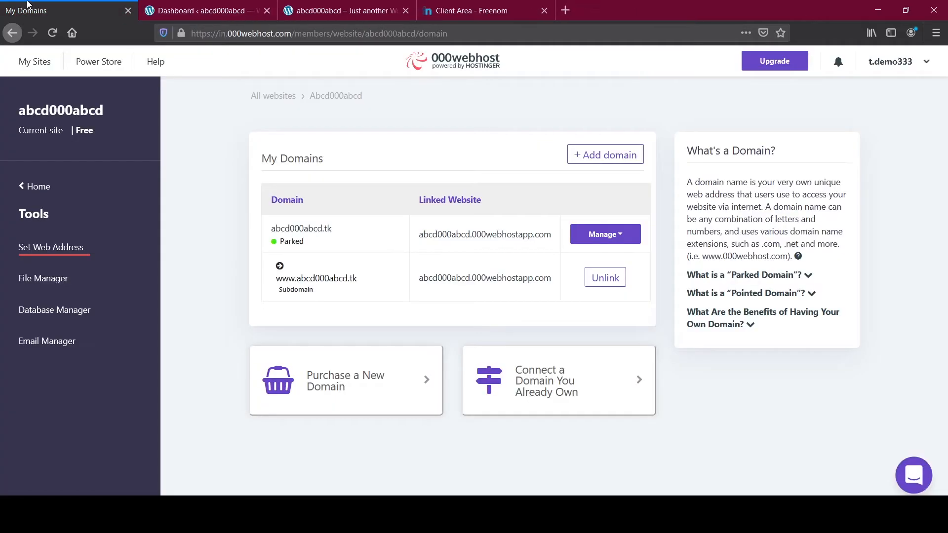
pyautogui.click(592, 240)
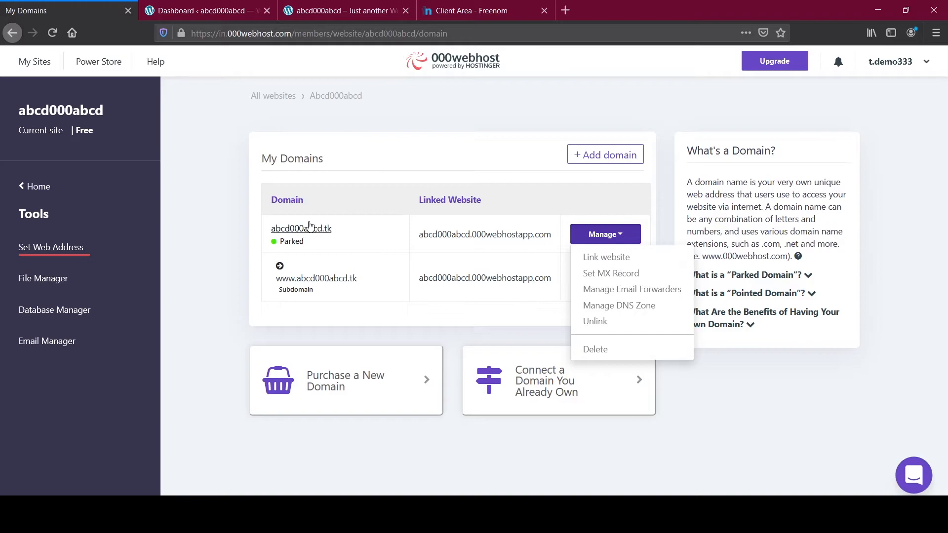
pyautogui.click(601, 262)
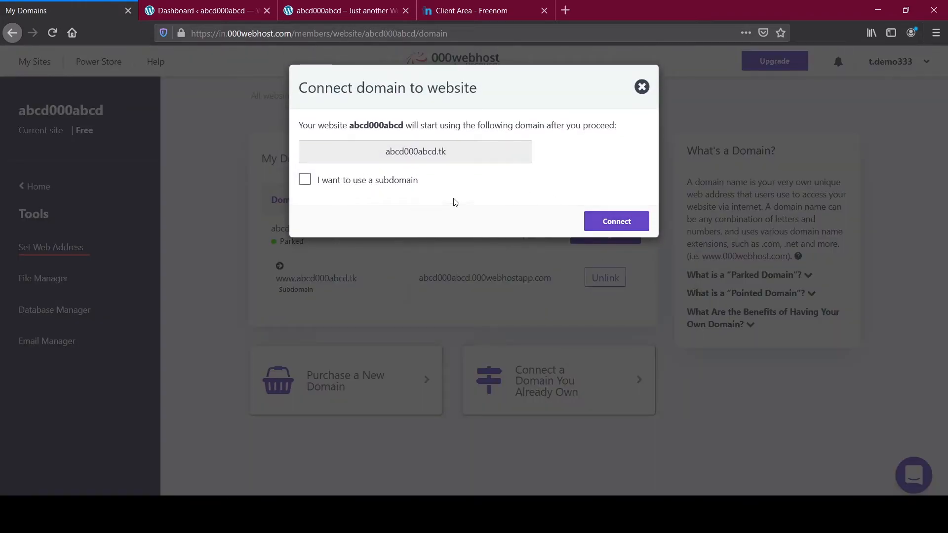
pyautogui.click(606, 229)
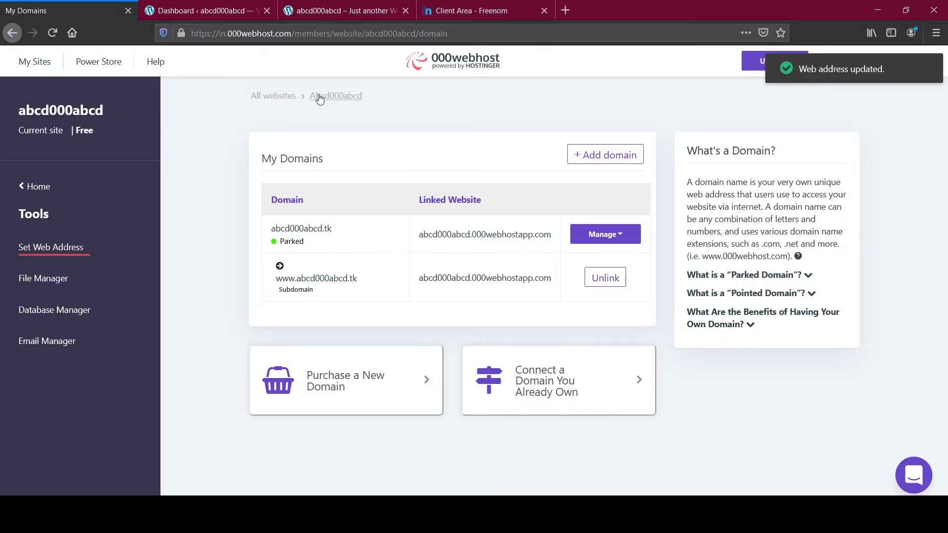
# Step: Open abcd000abcd.tk in a new tab and confirm the Blog page with Hello world! loads
pyautogui.click(311, 229)
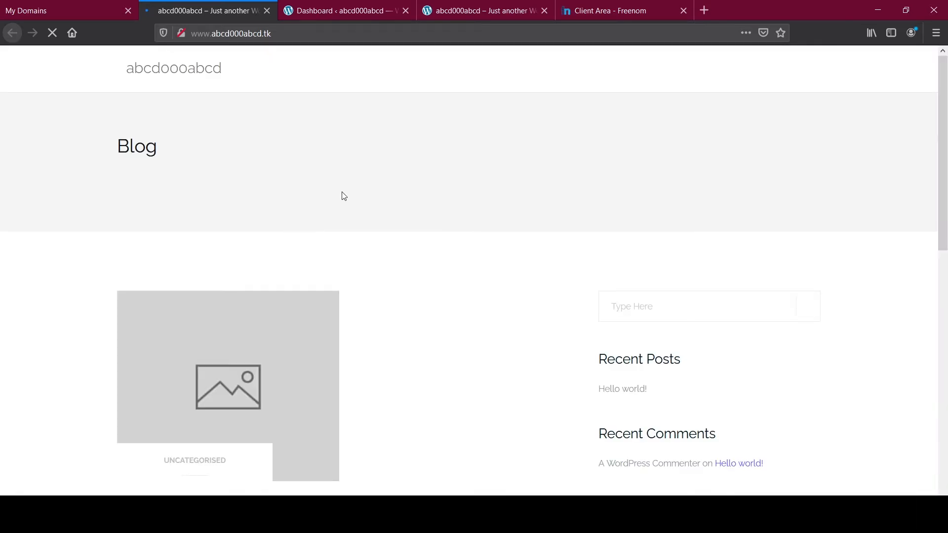
pyautogui.scroll(-5, 344, 196)
pyautogui.scroll(5, 341, 195)
pyautogui.click(271, 37)
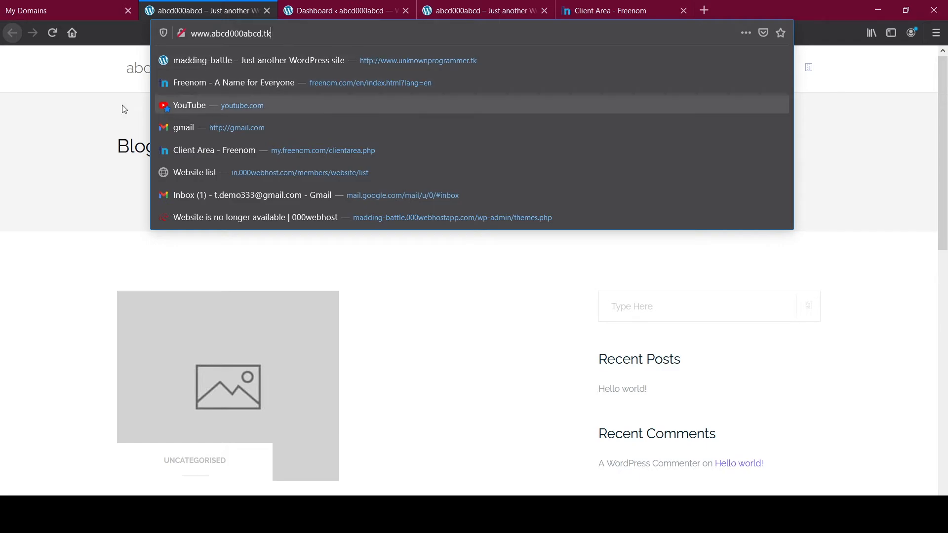
pyautogui.click(112, 246)
pyautogui.scroll(-5, 526, 252)
pyautogui.scroll(-1, 534, 258)
pyautogui.scroll(10, 537, 259)
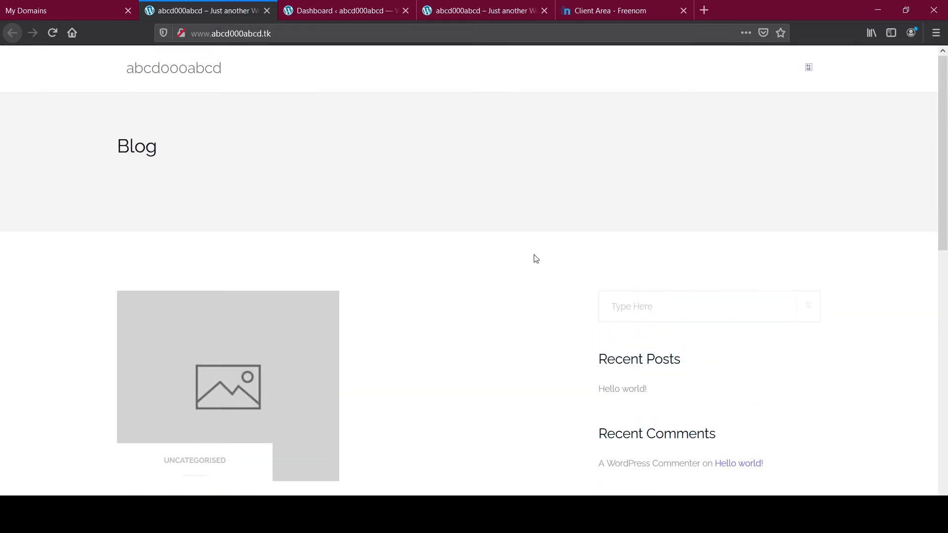
pyautogui.scroll(-7, 536, 259)
pyautogui.scroll(10, 532, 252)
# Step: Go to the WordPress Themes page and browse the Latest themes
pyautogui.click(348, 10)
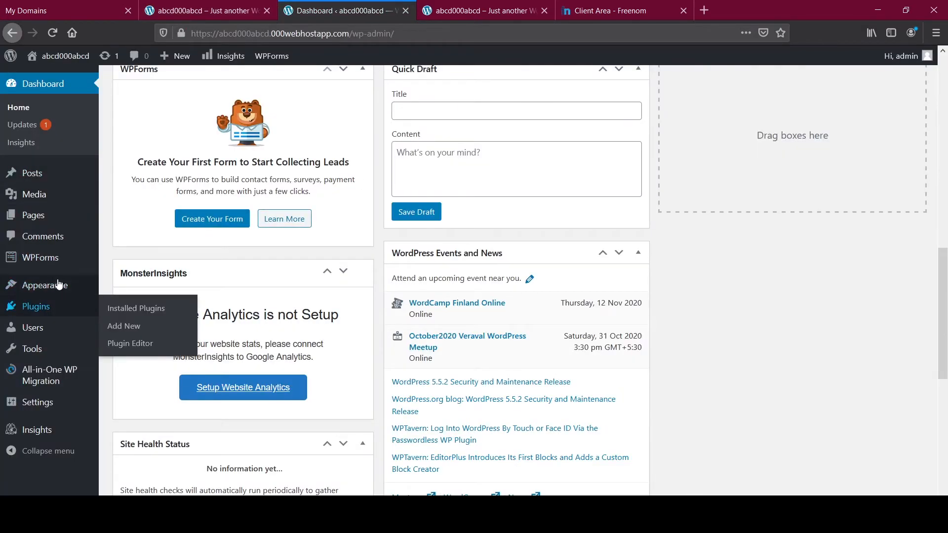
pyautogui.click(113, 287)
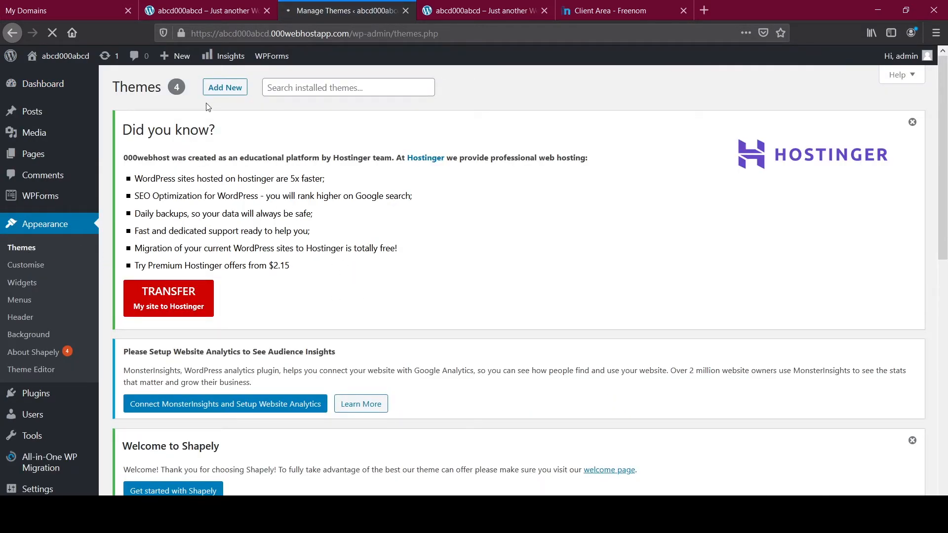
pyautogui.scroll(-10, 393, 222)
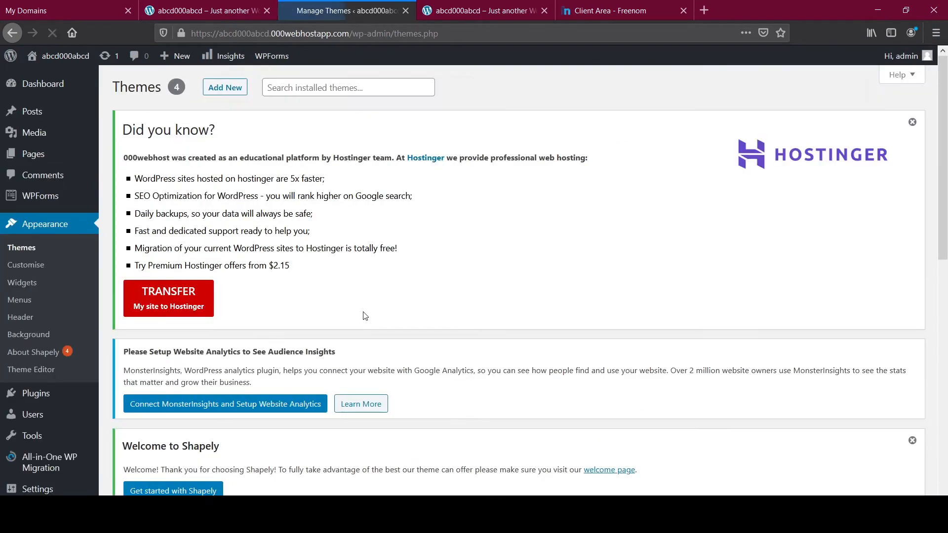
pyautogui.scroll(-3, 241, 303)
pyautogui.scroll(-8, 280, 314)
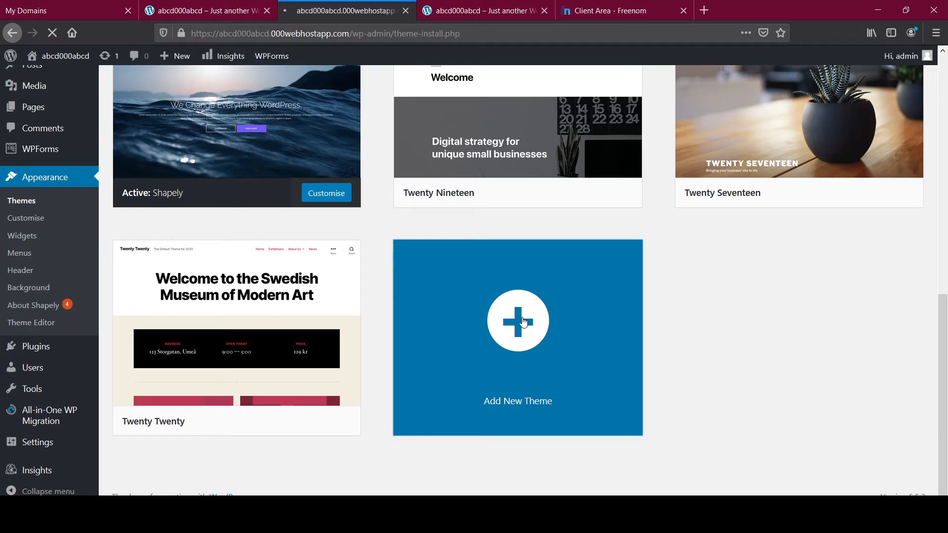
pyautogui.scroll(-2, 394, 371)
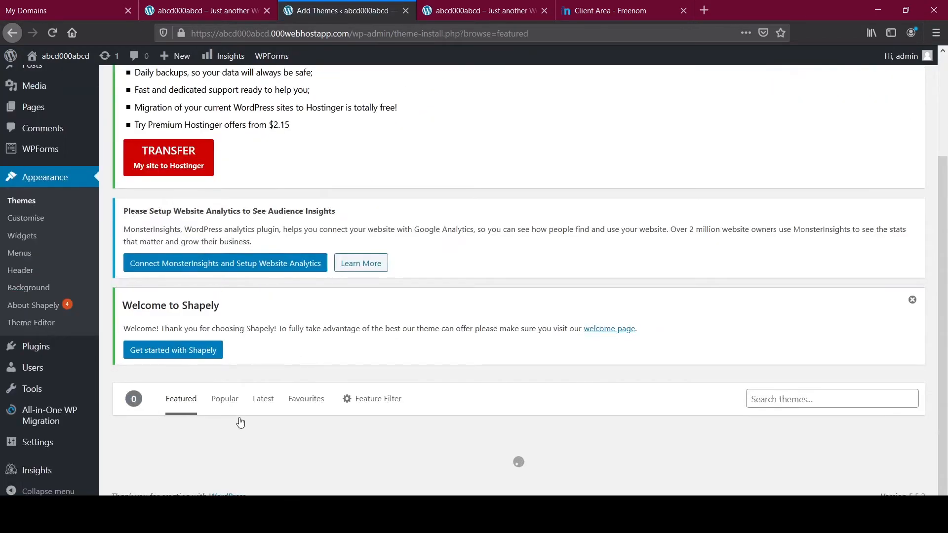
pyautogui.click(263, 399)
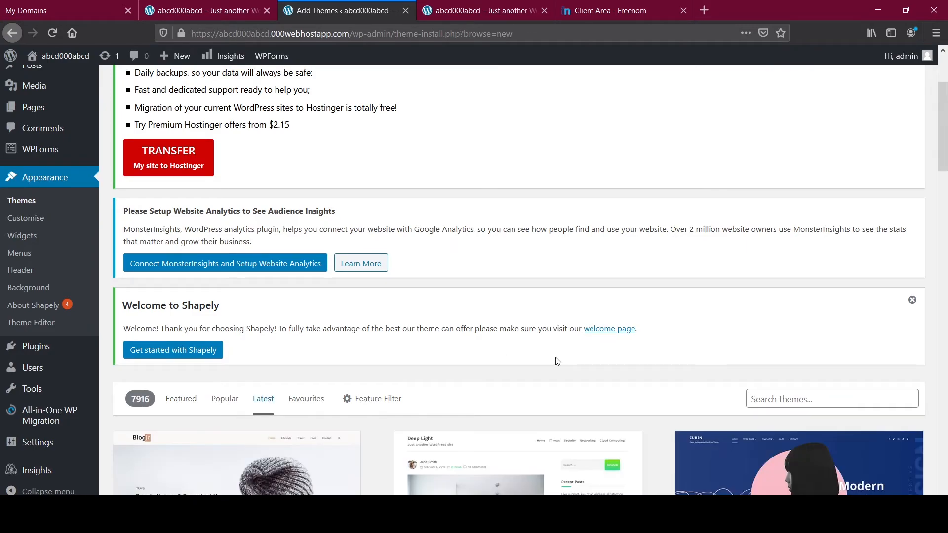
# Step: Install and activate the Simple Grid theme
pyautogui.scroll(-6, 557, 361)
pyautogui.scroll(-10, 432, 374)
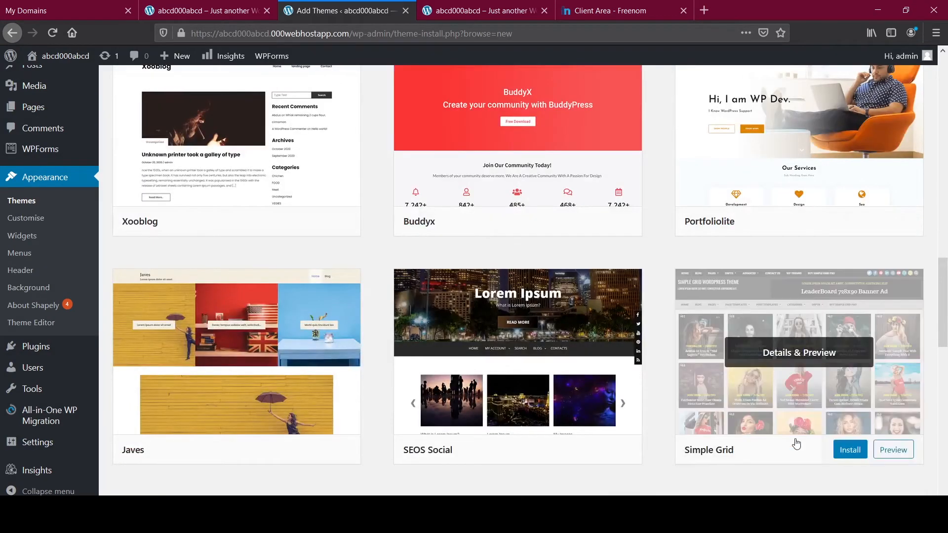
pyautogui.scroll(-1, 772, 349)
pyautogui.click(846, 385)
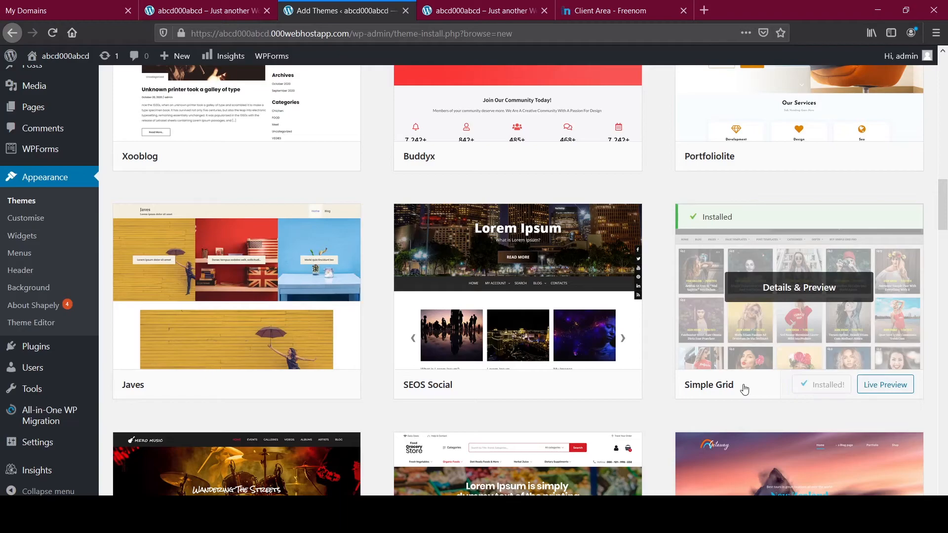
pyautogui.click(822, 390)
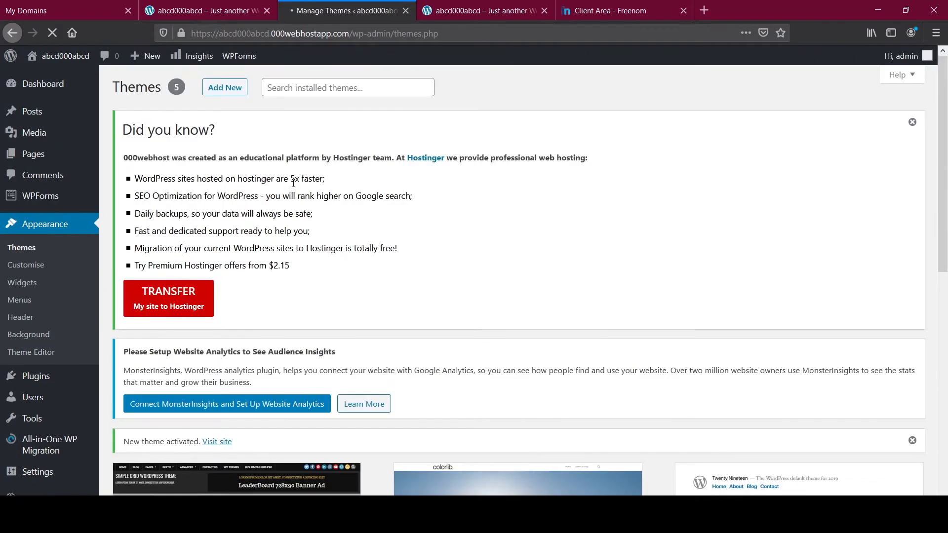
pyautogui.click(24, 248)
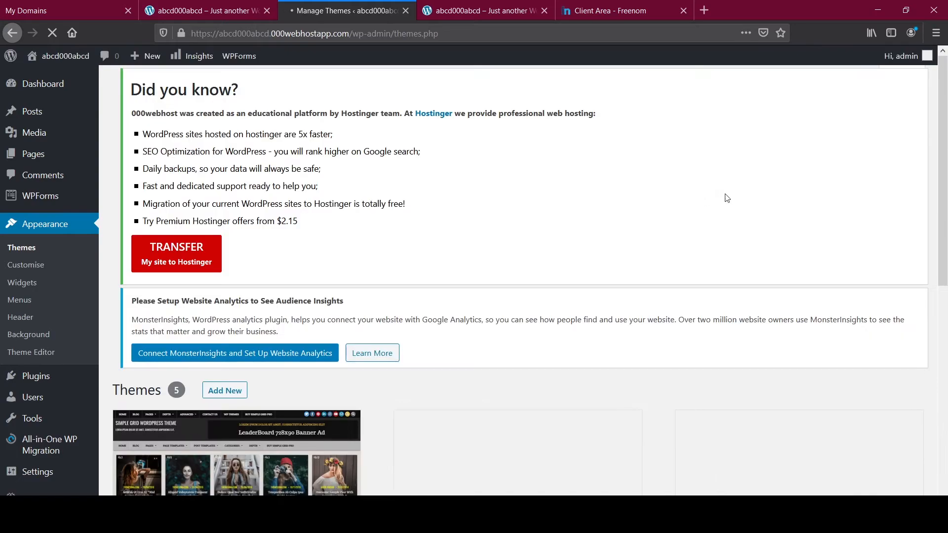
pyautogui.scroll(-3, 745, 262)
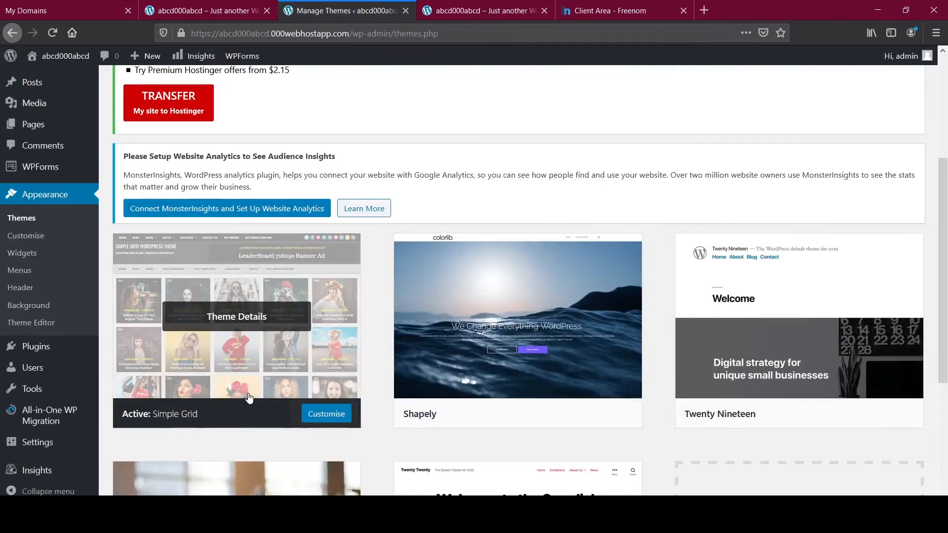
pyautogui.click(220, 12)
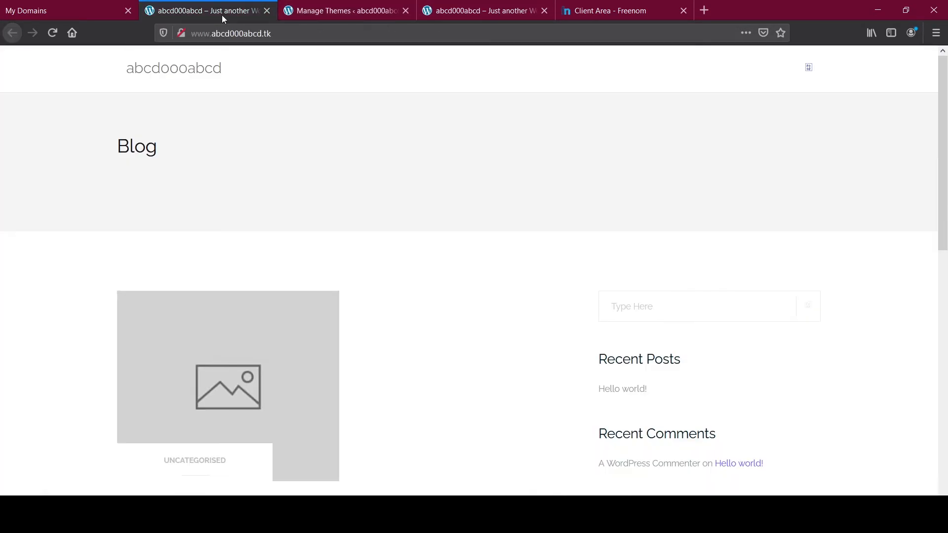
pyautogui.click(51, 32)
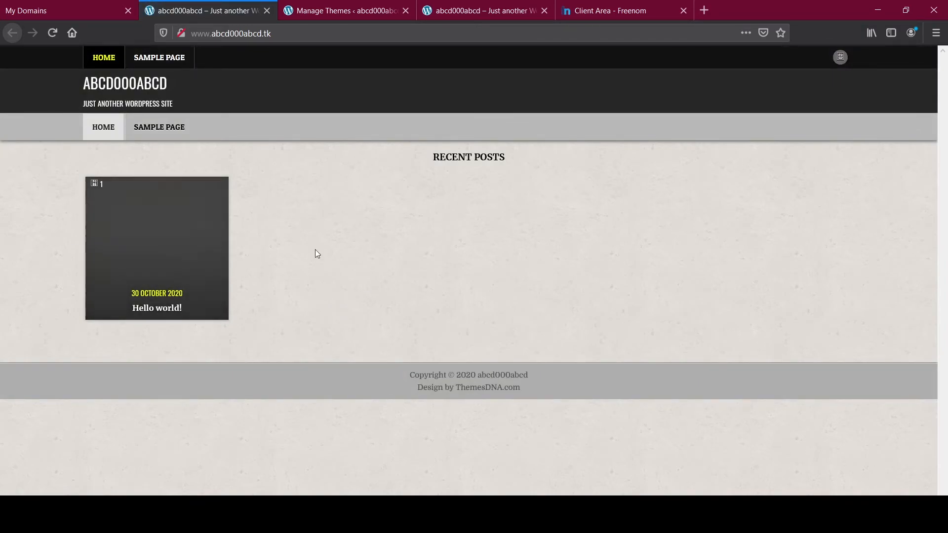
pyautogui.click(341, 11)
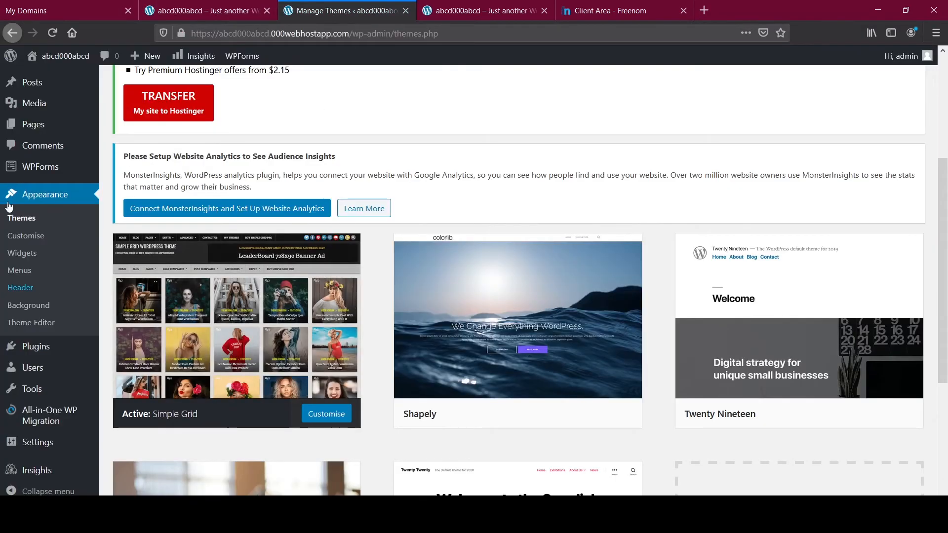
pyautogui.scroll(5, 408, 285)
pyautogui.scroll(-8, 389, 261)
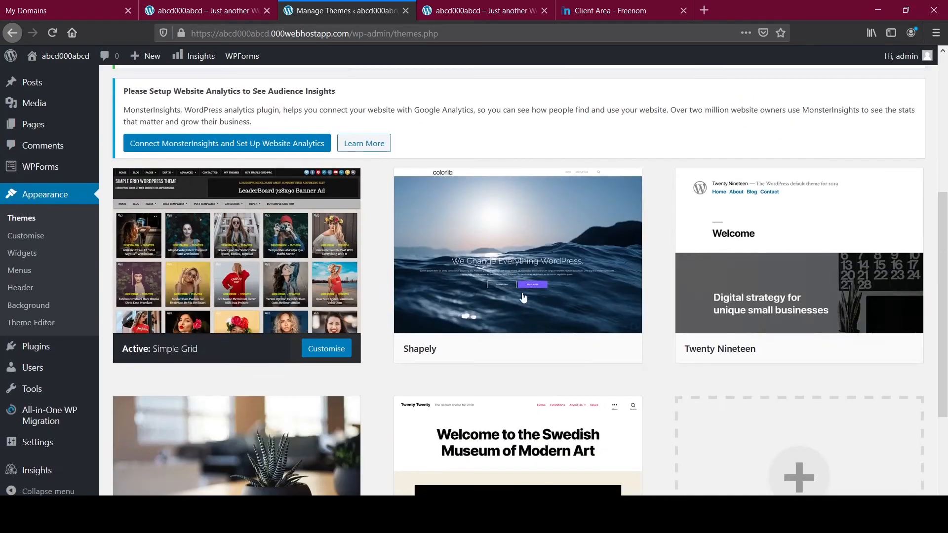
pyautogui.scroll(8, 564, 327)
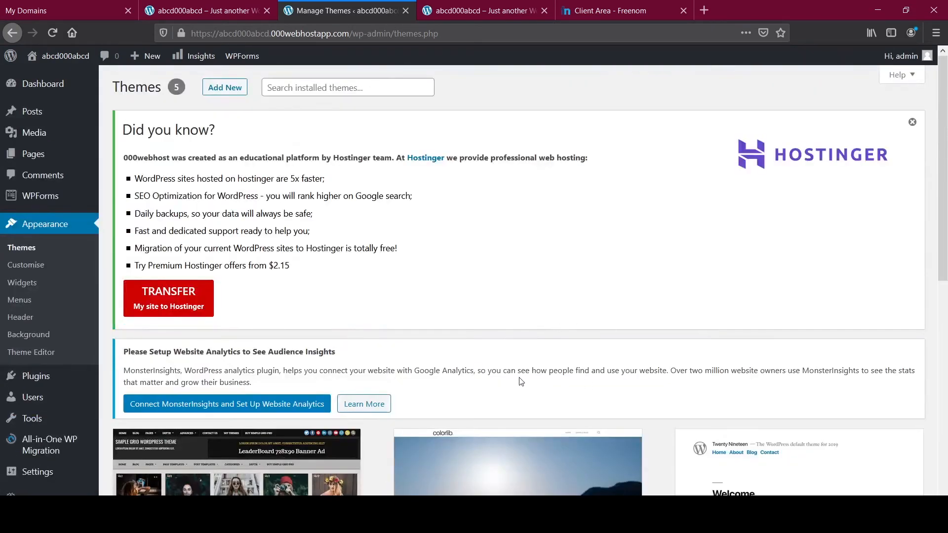
# Step: Dismiss the Hostinger notice, start a new post, and reload the 000webhostapp site showing the new theme
pyautogui.click(912, 122)
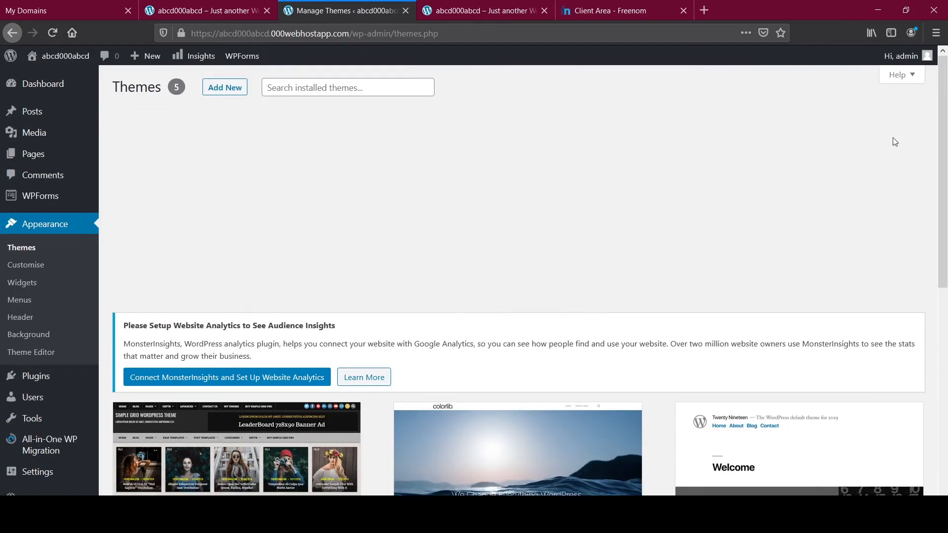
pyautogui.click(31, 111)
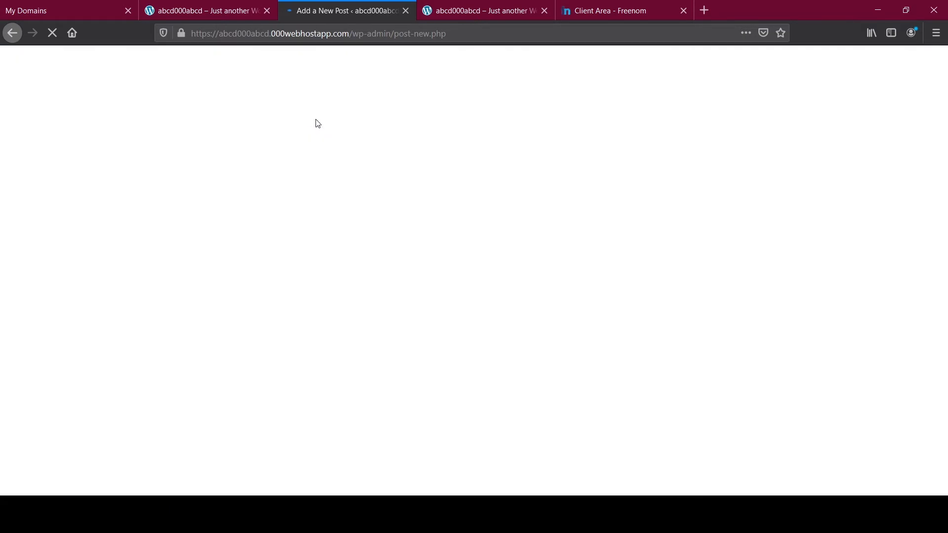
pyautogui.click(491, 10)
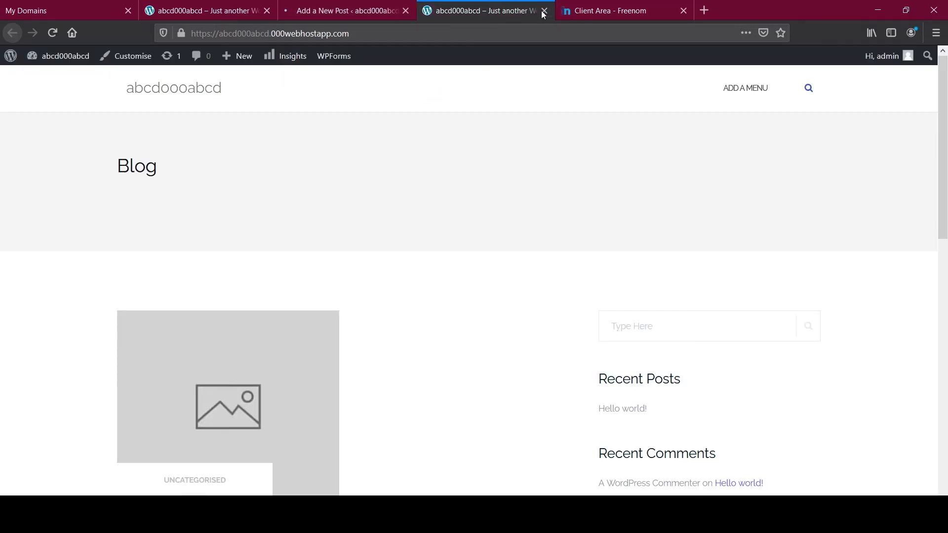
pyautogui.click(52, 33)
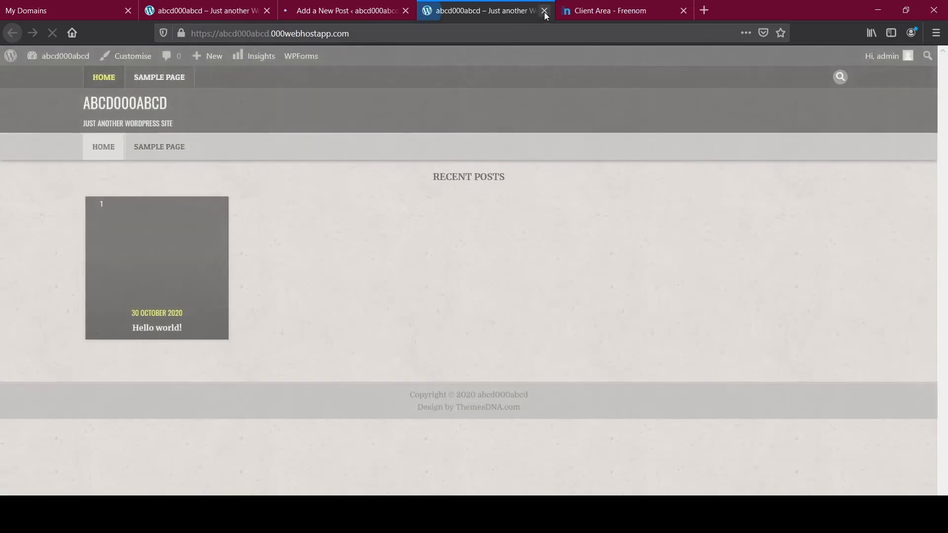
# Step: Close the extra site and Freenom tabs, leaving 000webhost's My Domains page in front
pyautogui.click(544, 10)
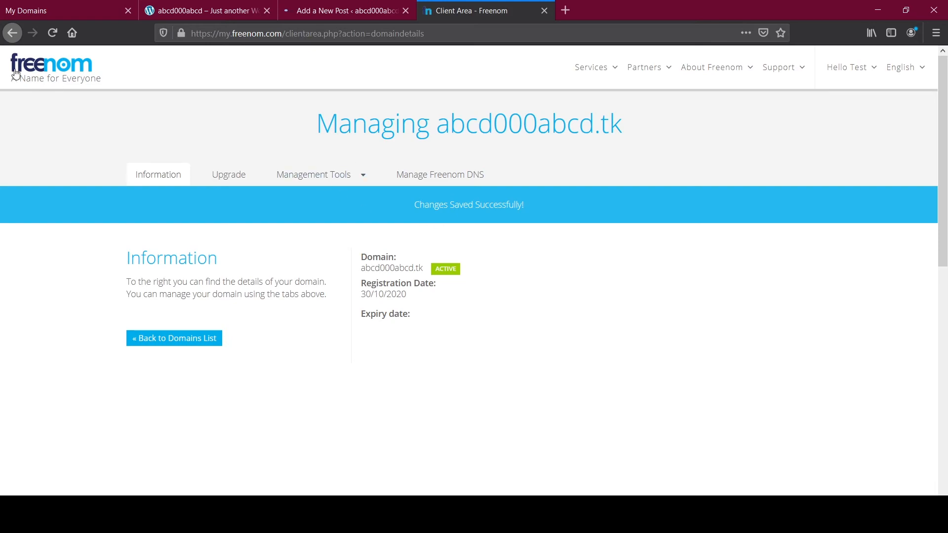
pyautogui.click(543, 10)
pyautogui.click(104, 5)
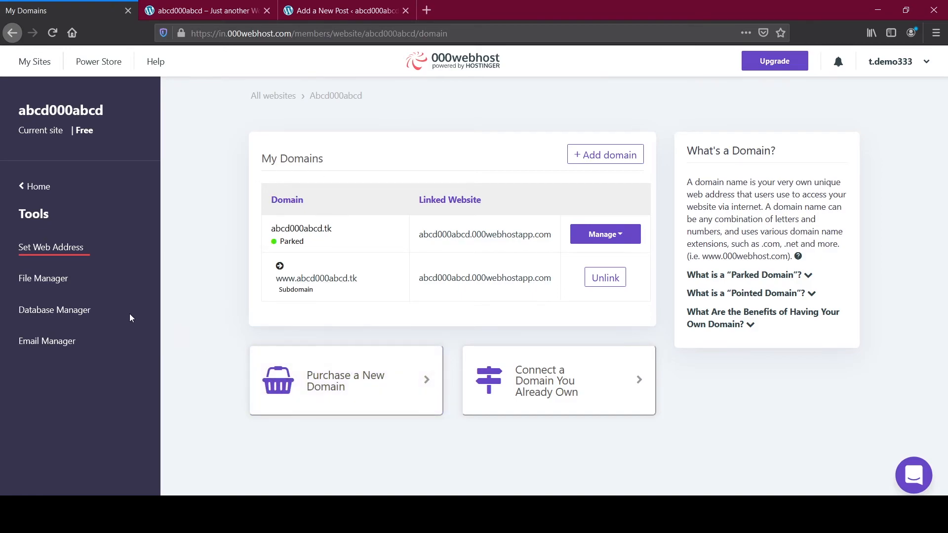
# Step: Close the 000webhost tab, move the Add New Post tab first, and dismiss the editor welcome tour
pyautogui.click(129, 10)
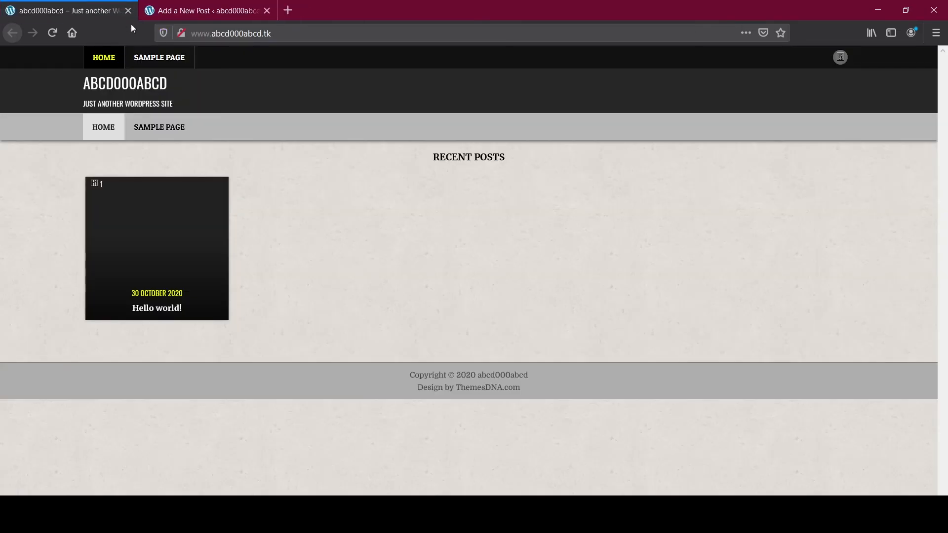
pyautogui.click(186, 10)
pyautogui.moveTo(177, 7); pyautogui.dragTo(21, 4)
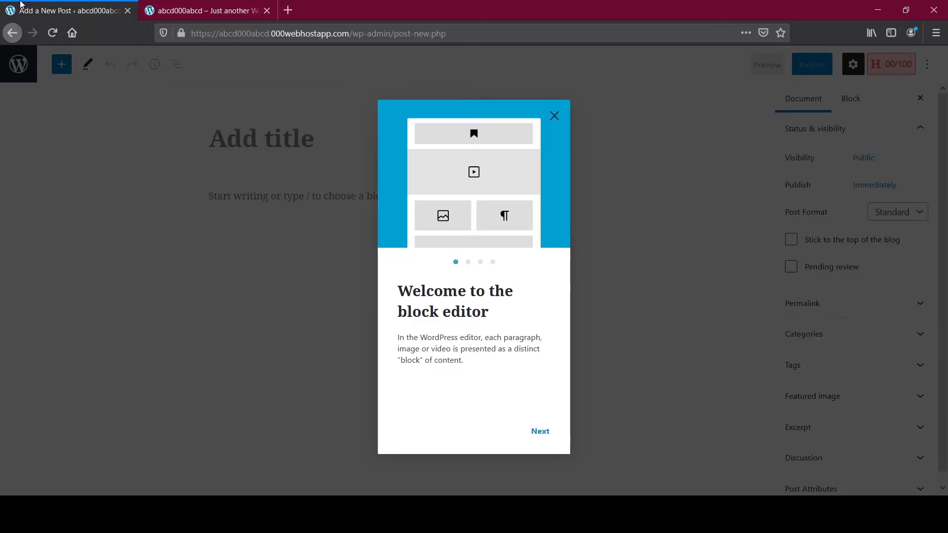
pyautogui.click(541, 430)
pyautogui.click(554, 116)
pyautogui.click(228, 11)
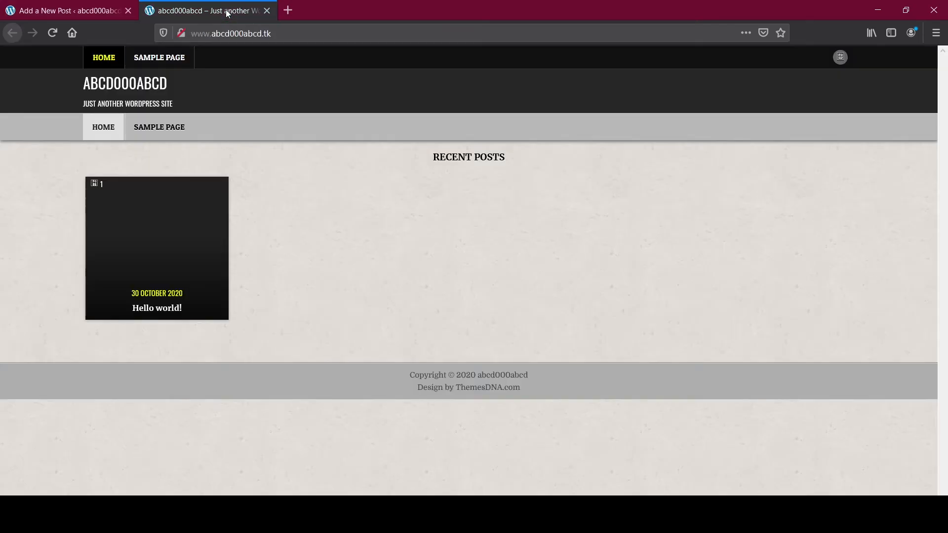
pyautogui.click(283, 13)
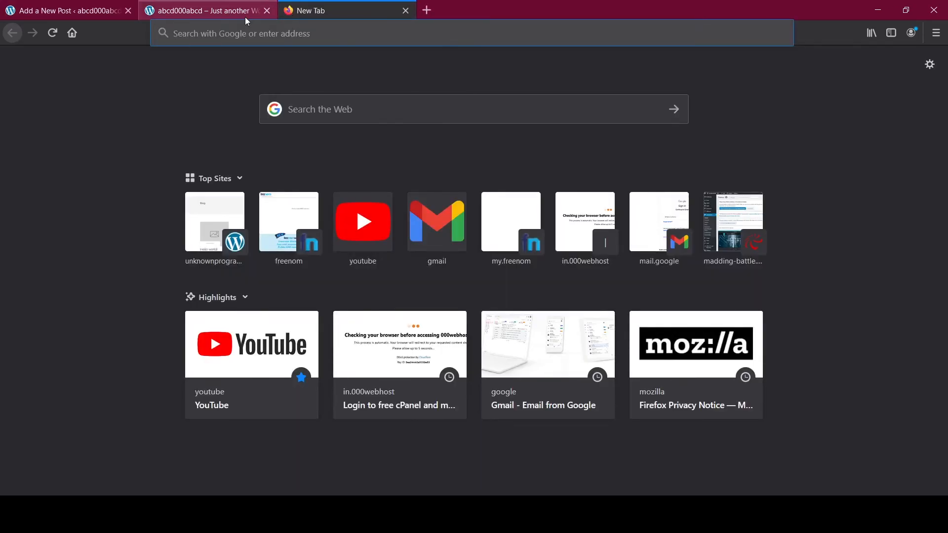
pyautogui.click(245, 15)
pyautogui.click(300, 33)
pyautogui.hotkey('ctrl', 'c')
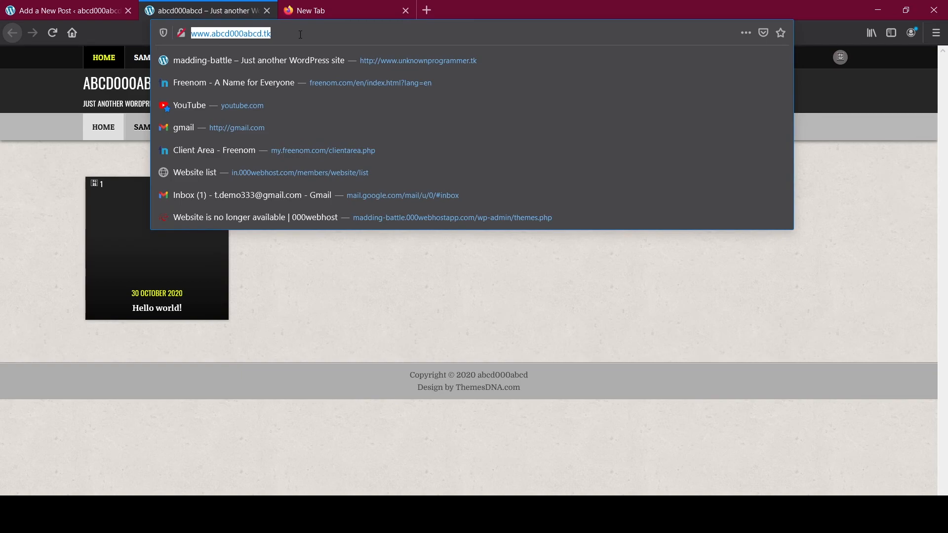
pyautogui.hotkey('ctrl', 'Tab')
pyautogui.click(331, 34)
pyautogui.hotkey('ctrl', 'v')
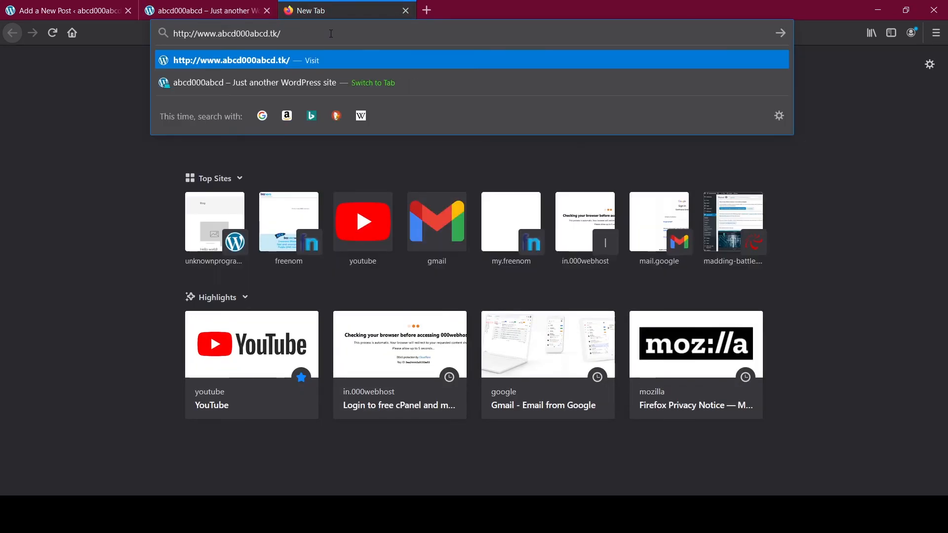
pyautogui.press('Return')
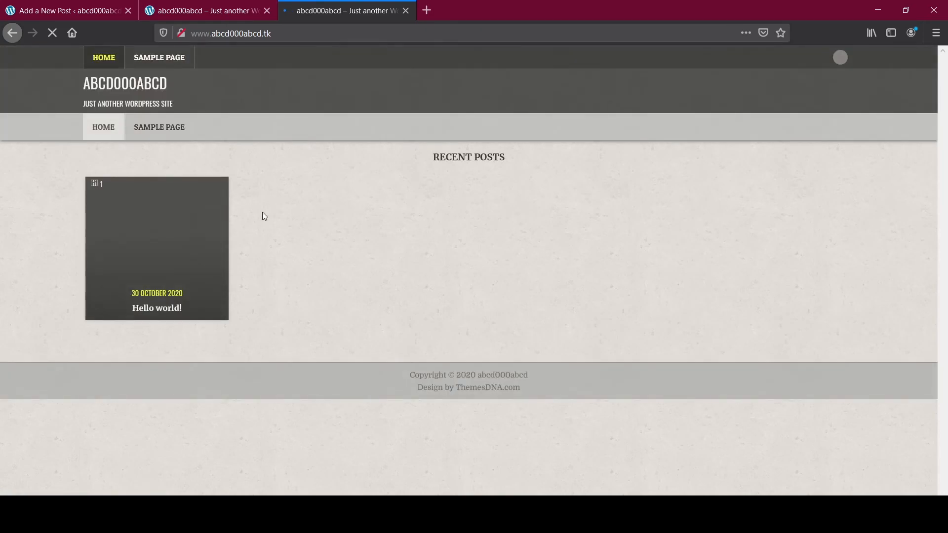
pyautogui.click(98, 4)
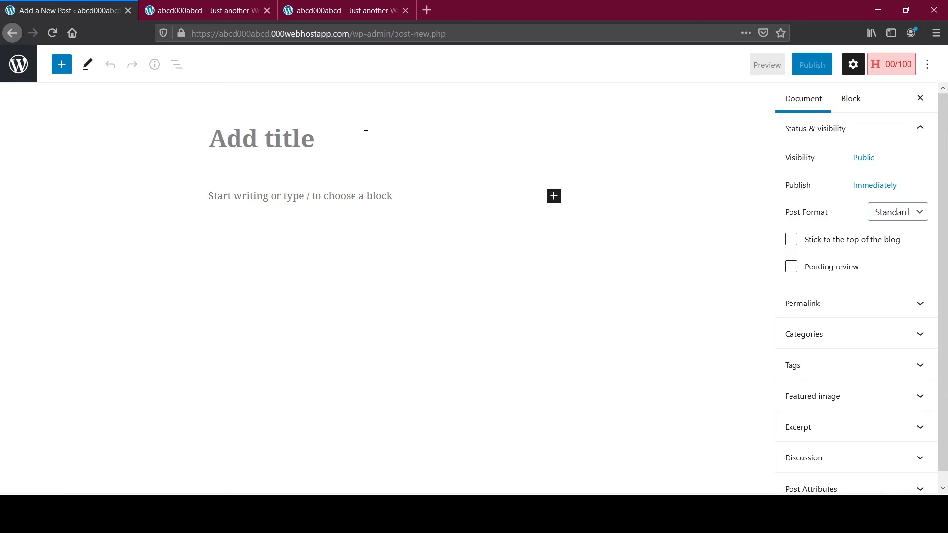
# Step: Title the post 'abcd is abcd', publish it, and open the published post in a new tab
pyautogui.write('abcd is ')
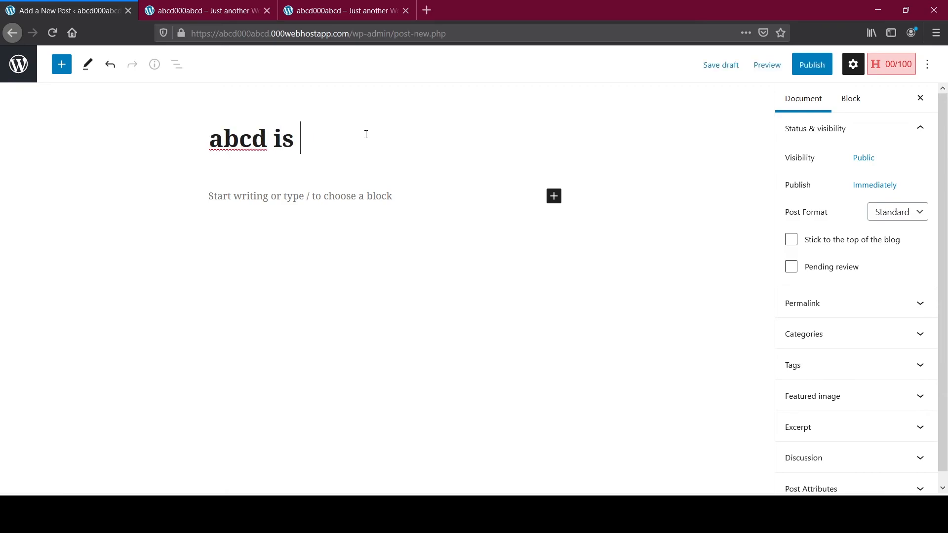
pyautogui.write('abcd')
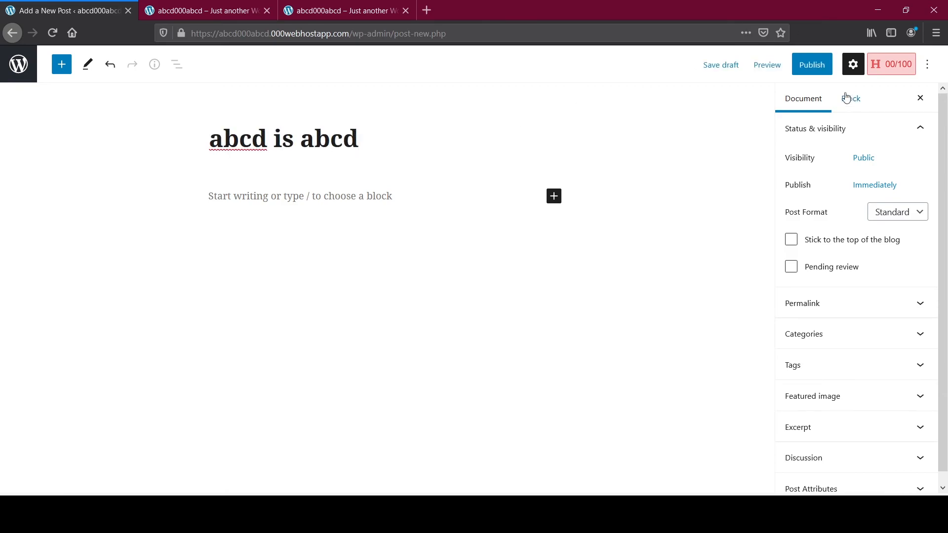
pyautogui.click(814, 66)
pyautogui.click(829, 70)
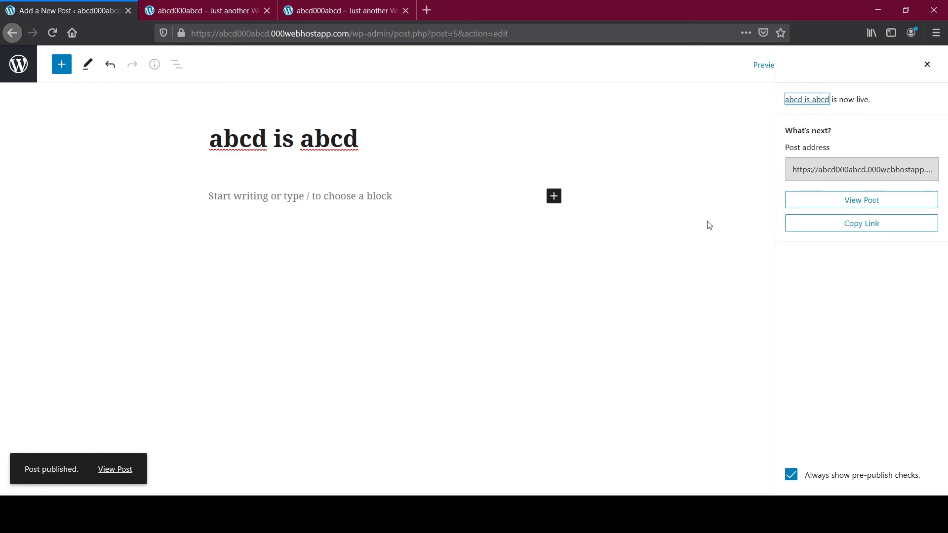
pyautogui.click(120, 472)
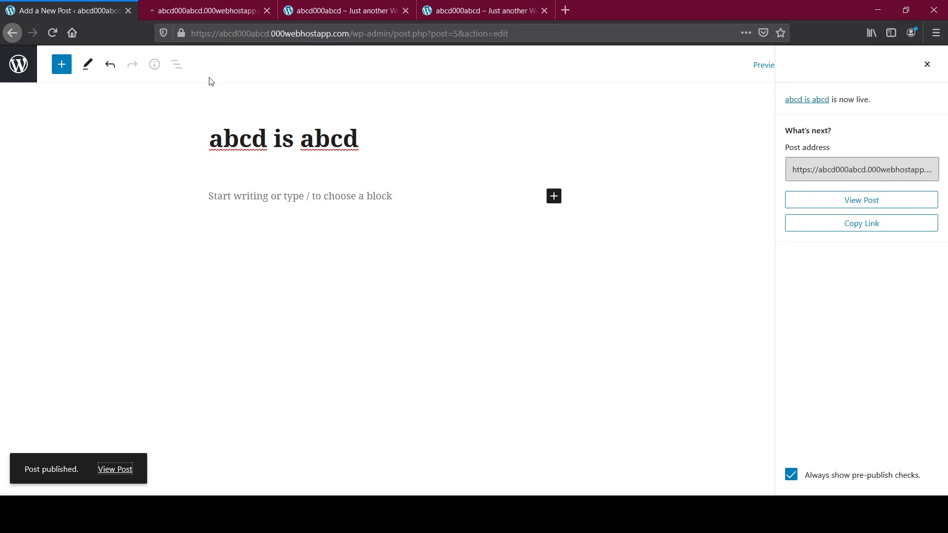
pyautogui.click(196, 9)
# Step: Reload the .tk site home page and open the new 'abcd is abcd' post
pyautogui.click(479, 10)
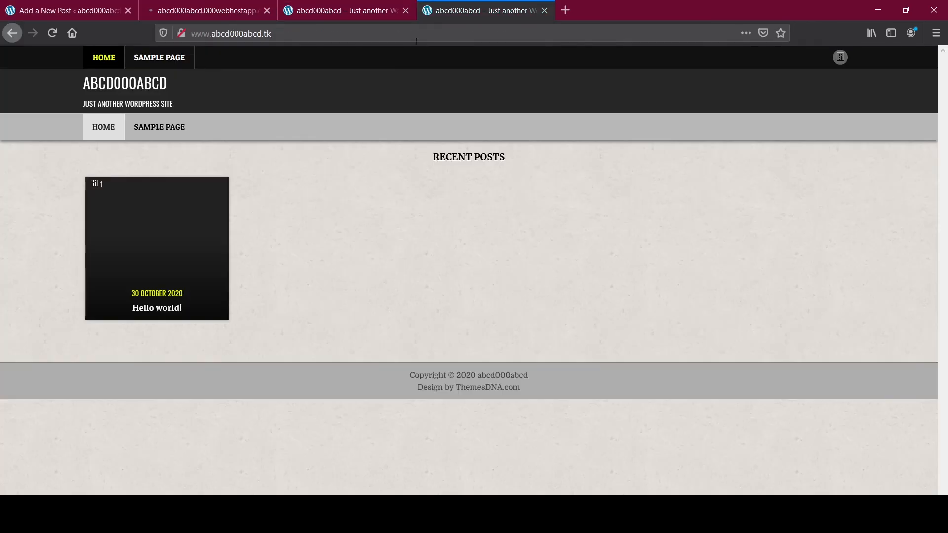
pyautogui.click(52, 33)
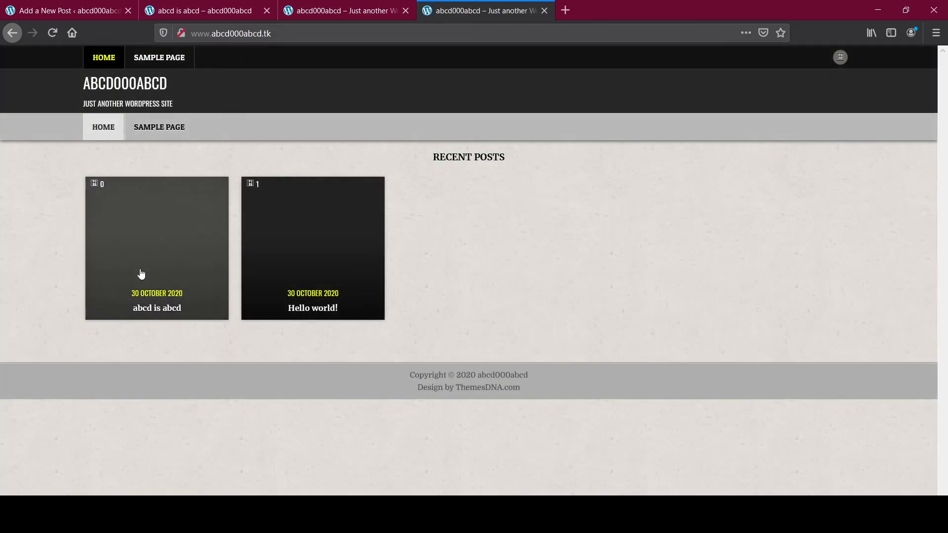
pyautogui.click(170, 256)
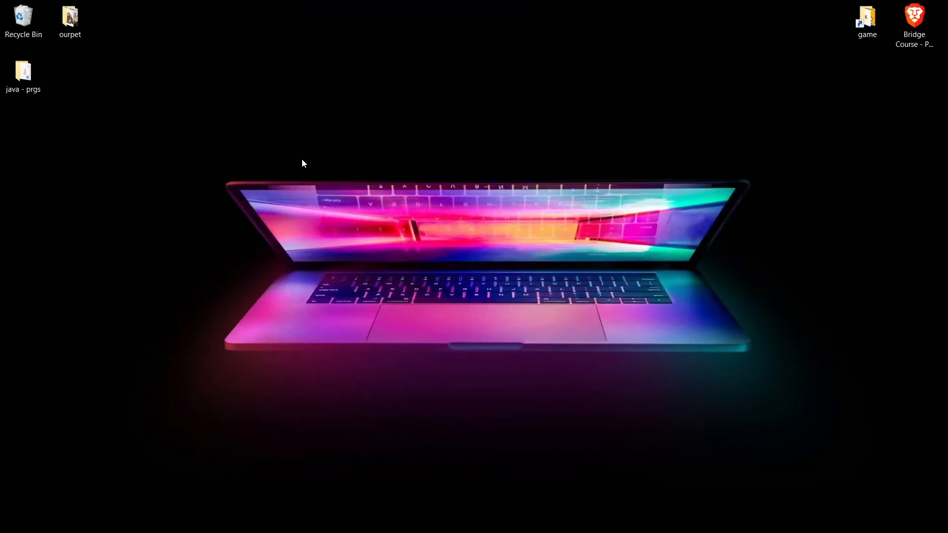
# Step: Refresh the desktop twice from its right-click menu
pyautogui.rightClick(301, 159)
pyautogui.click(323, 196)
pyautogui.rightClick(265, 147)
pyautogui.click(300, 186)
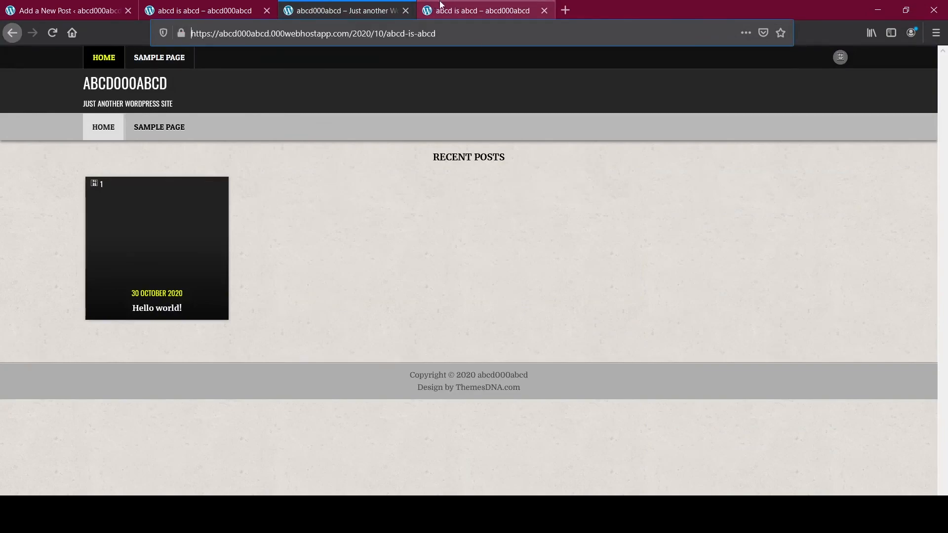
# Step: Switch between the 'abcd is abcd' post tabs and the site home page tab
pyautogui.click(441, 5)
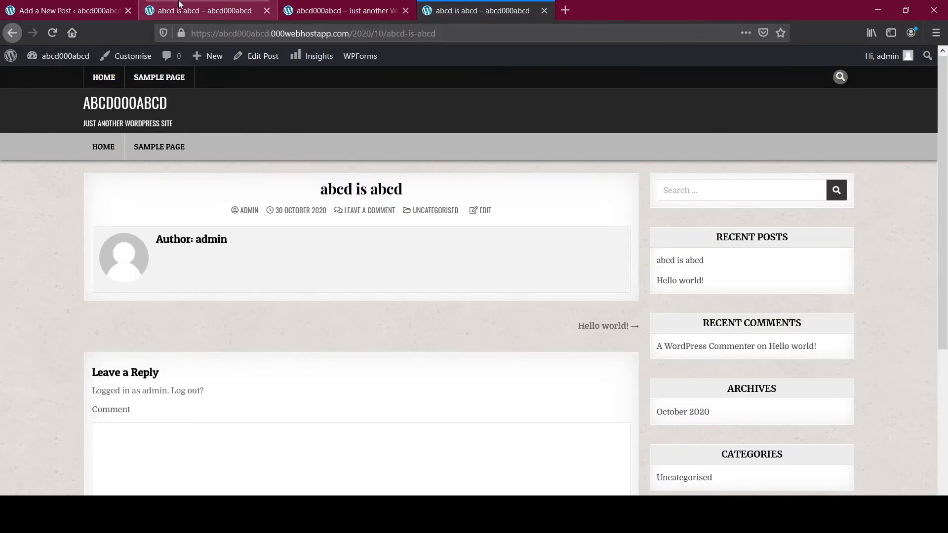
pyautogui.click(345, 9)
pyautogui.click(508, 7)
pyautogui.click(207, 9)
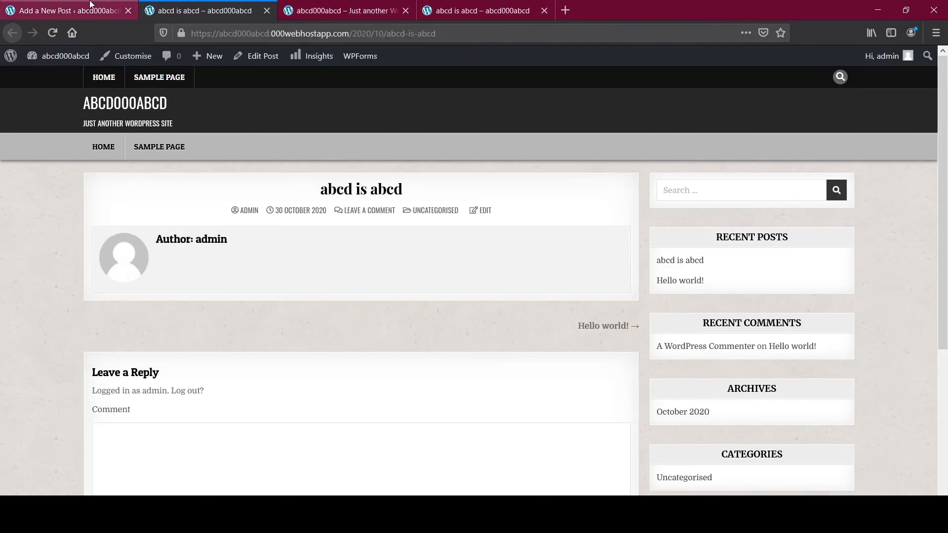
pyautogui.click(346, 10)
pyautogui.click(481, 10)
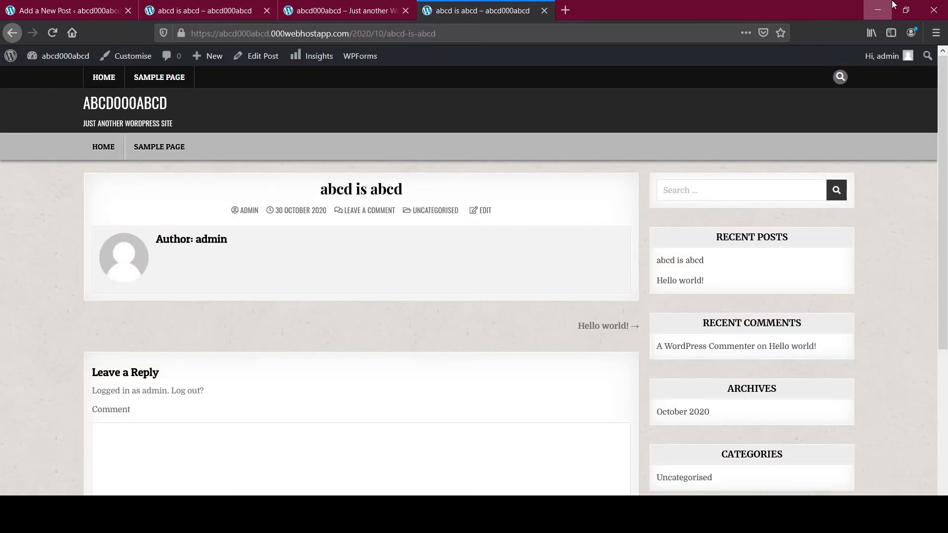
# Step: Minimize Firefox and refresh the Windows desktop
pyautogui.click(877, 10)
pyautogui.rightClick(218, 157)
pyautogui.click(250, 193)
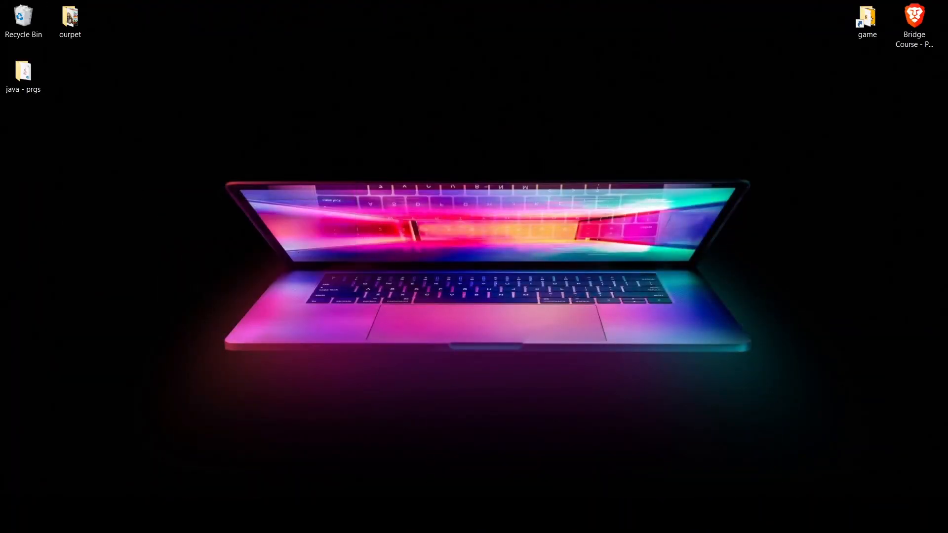
pyautogui.click(200, 521)
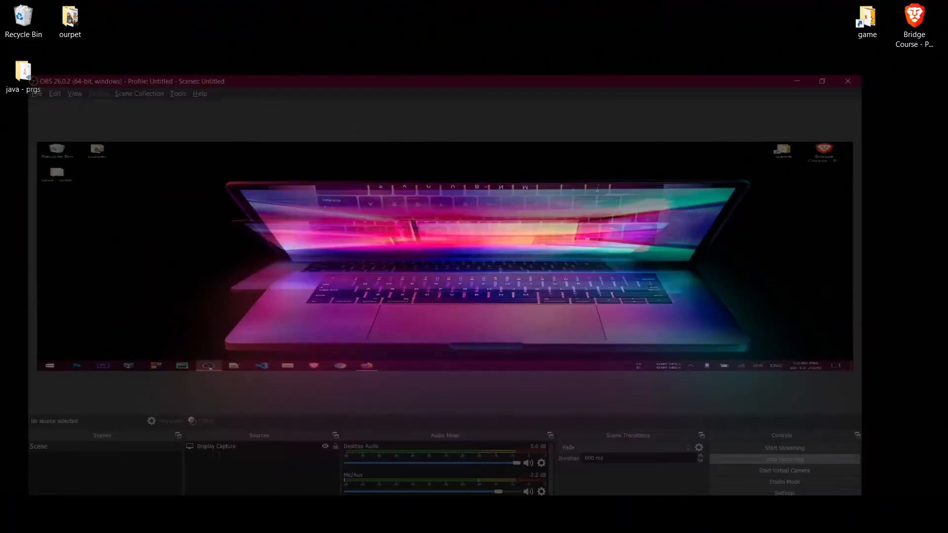